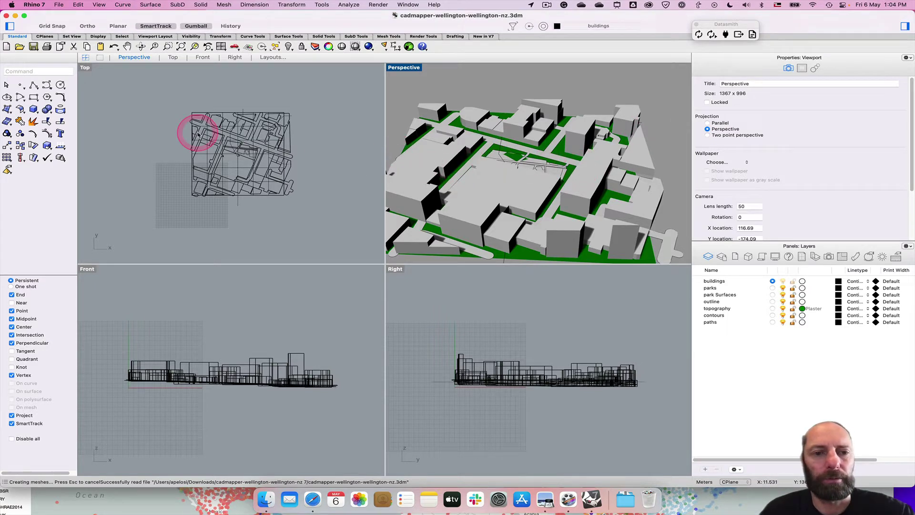
# Step: Launch Grasshopper, show the Ladybug components and move its window clear of the Top viewport
pyautogui.click(408, 47)
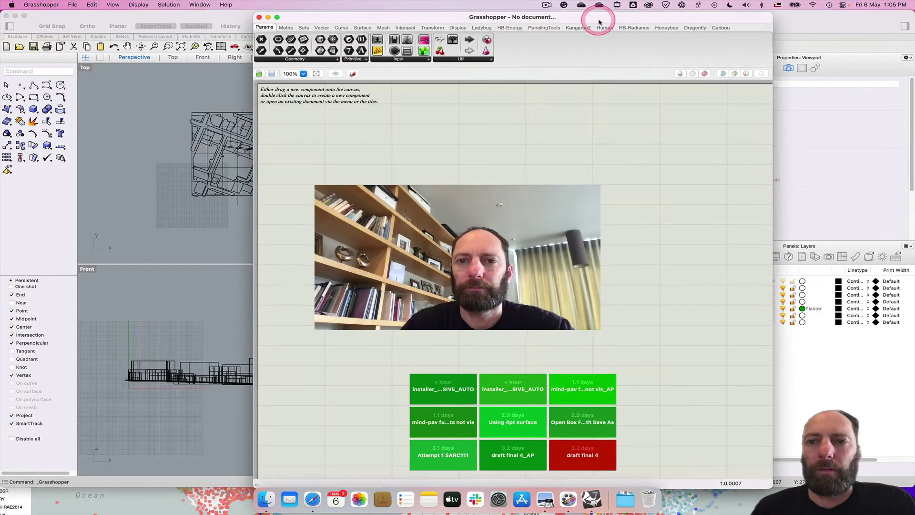
pyautogui.moveTo(599, 21)
pyautogui.mouseDown()
pyautogui.moveTo(629, 25)
pyautogui.moveTo(612, 37)
pyautogui.moveTo(597, 30)
pyautogui.mouseUp()
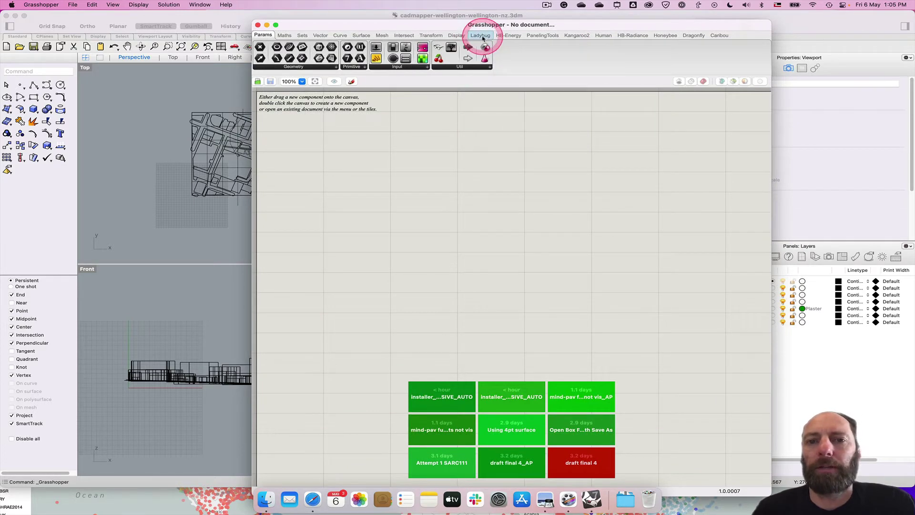
pyautogui.click(482, 39)
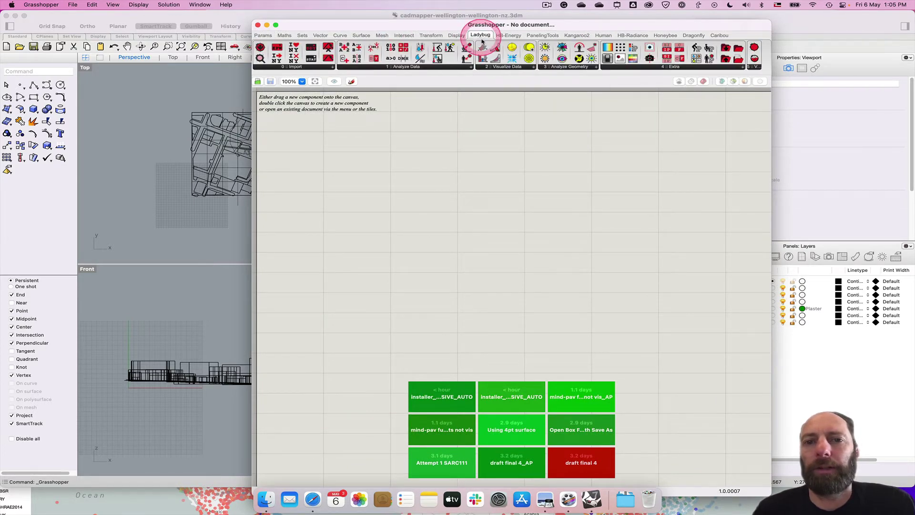
pyautogui.moveTo(636, 24); pyautogui.dragTo(702, 25)
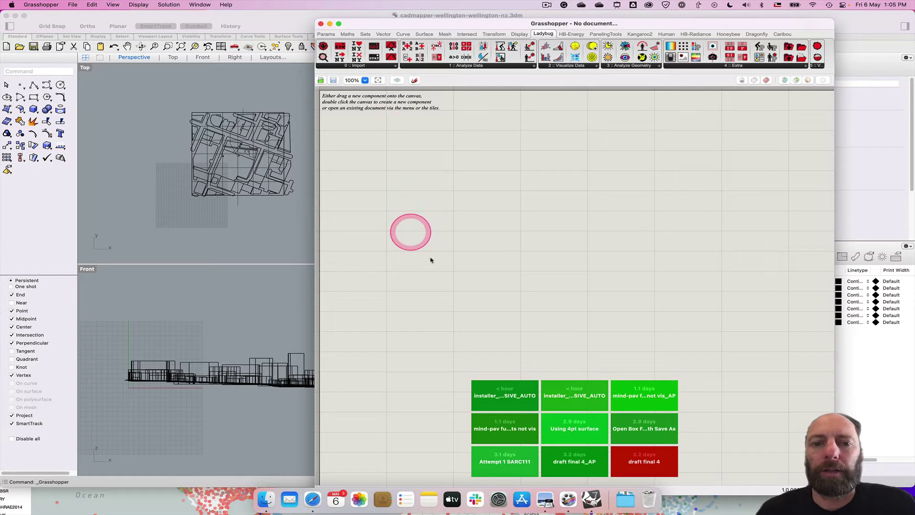
# Step: Add a Panel component to the empty Grasshopper canvas and shift it slightly into place
pyautogui.doubleClick(379, 214)
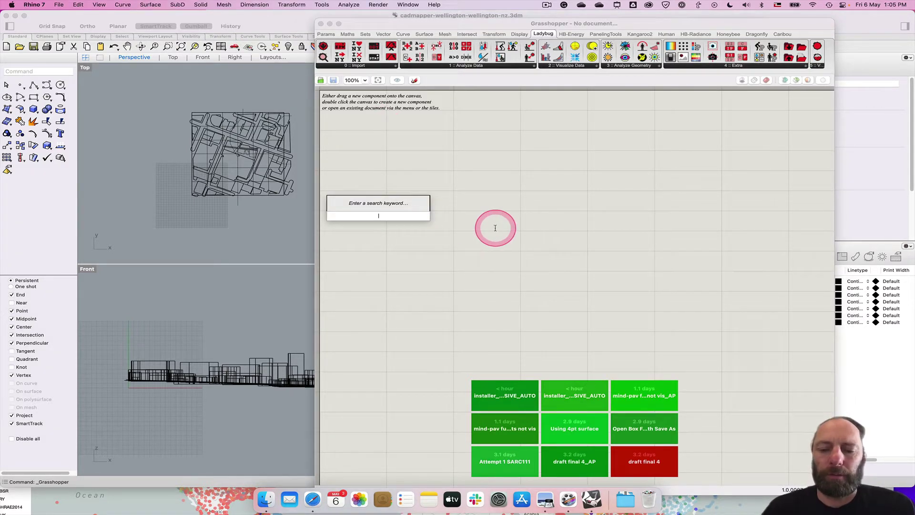
pyautogui.write('pa')
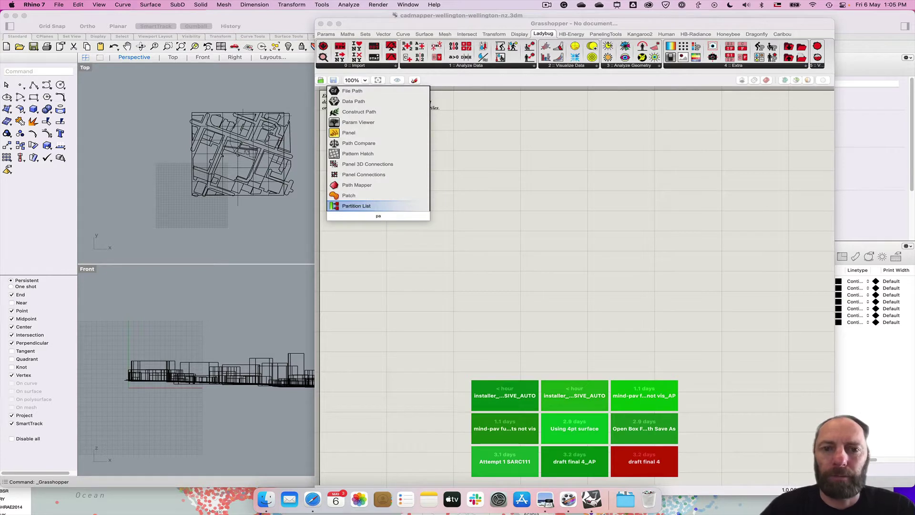
pyautogui.click(353, 132)
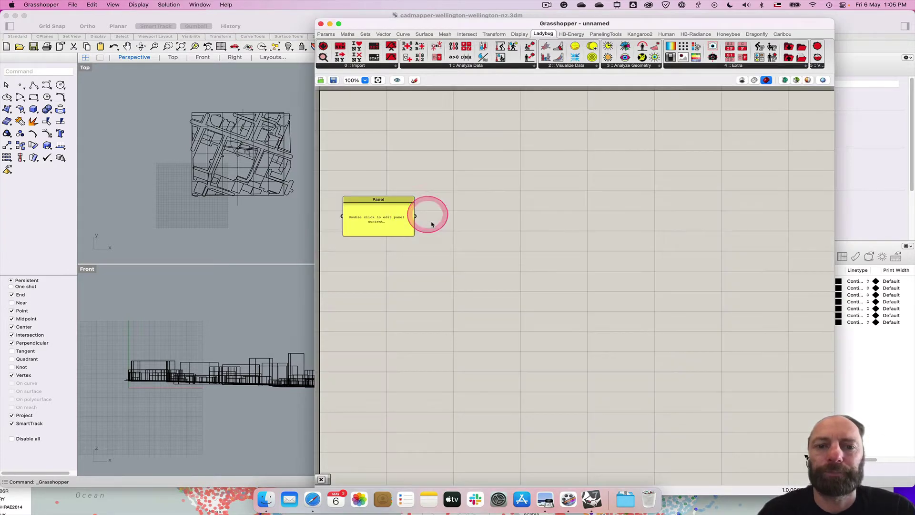
pyautogui.click(399, 204)
pyautogui.moveTo(398, 204); pyautogui.dragTo(413, 202)
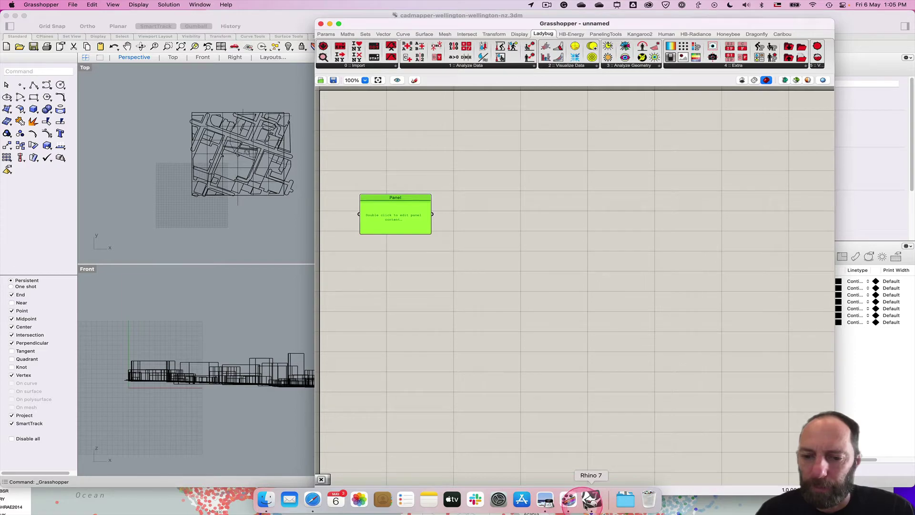
# Step: Switch to Safari, find Wellington, New Zealand on the ladybug.tools/epwmap page and copy the link of its IWEC weather station
pyautogui.click(313, 499)
pyautogui.moveTo(743, 257); pyautogui.dragTo(755, 37)
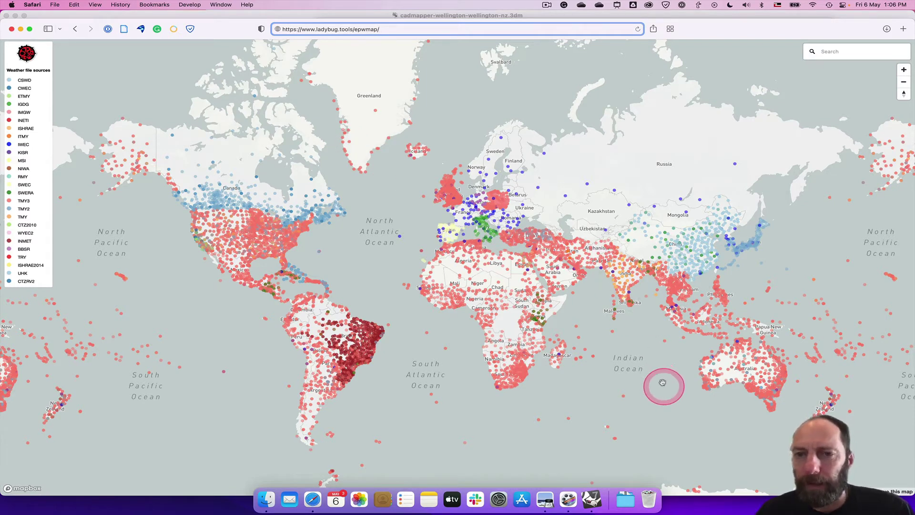
pyautogui.click(855, 56)
pyautogui.write('well')
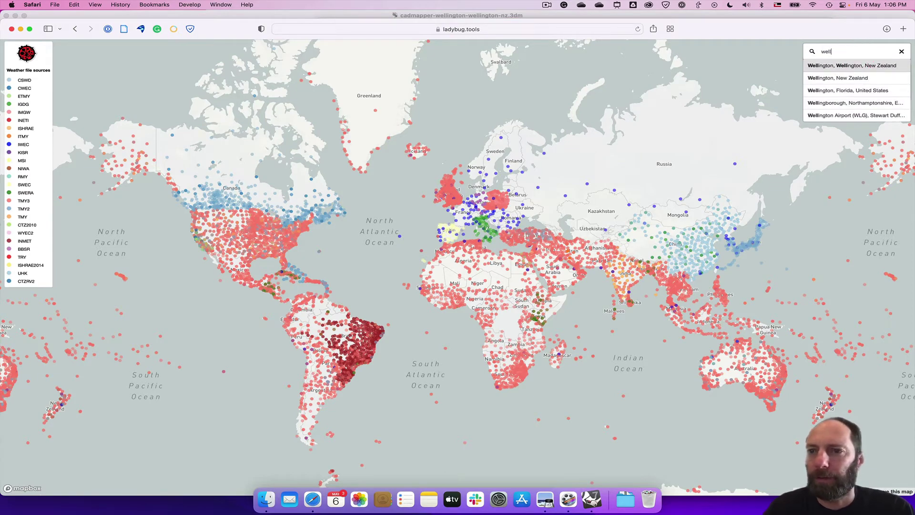
pyautogui.press('Return')
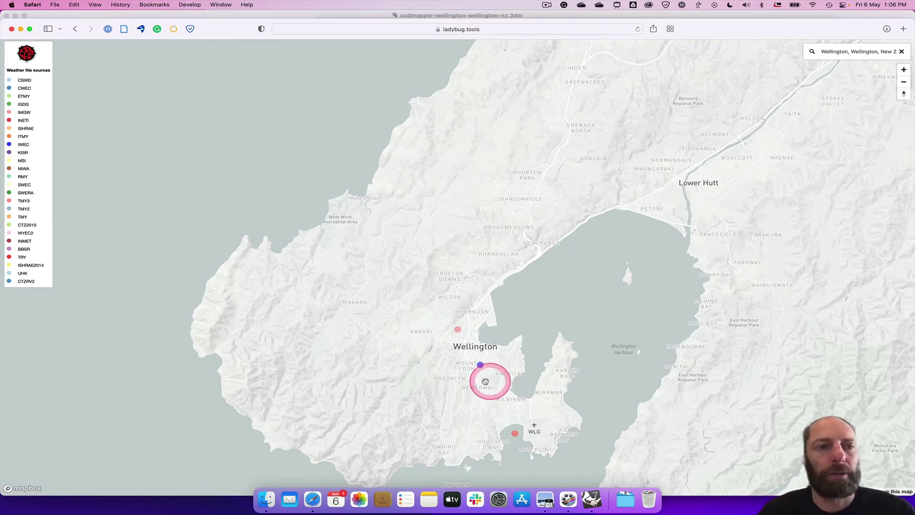
pyautogui.click(481, 366)
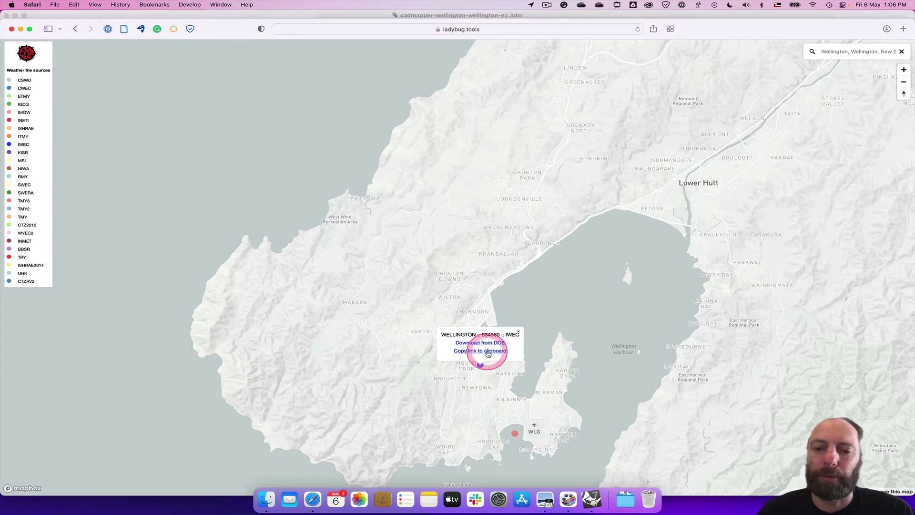
pyautogui.click(487, 354)
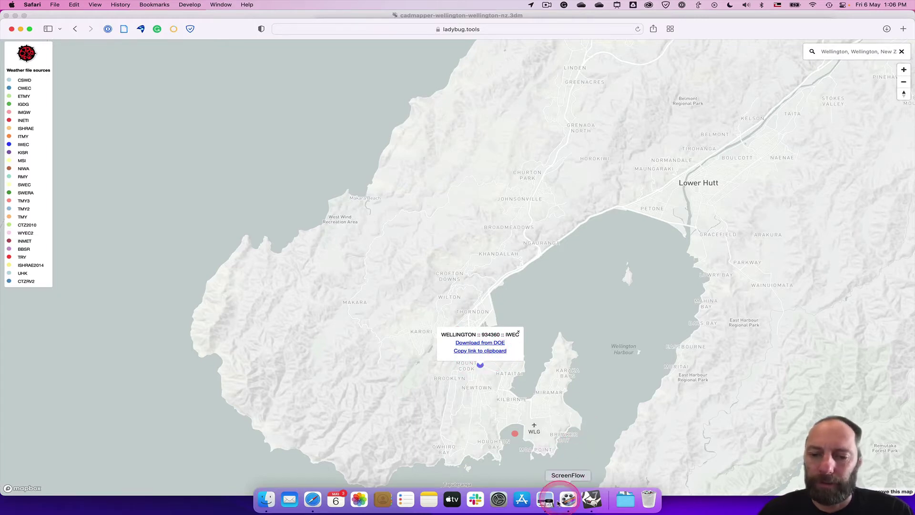
# Step: Return to Grasshopper and paste the copied Wellington IWEC weather file URL into the panel
pyautogui.click(587, 498)
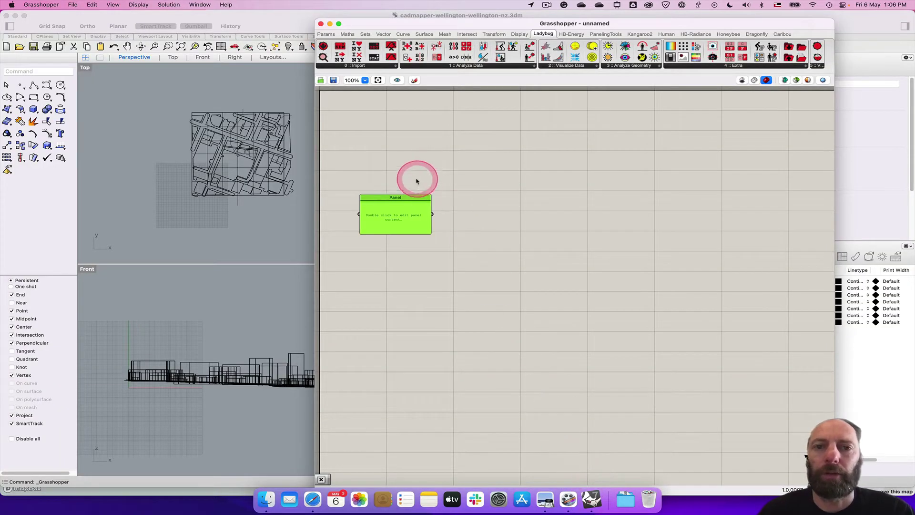
pyautogui.doubleClick(391, 212)
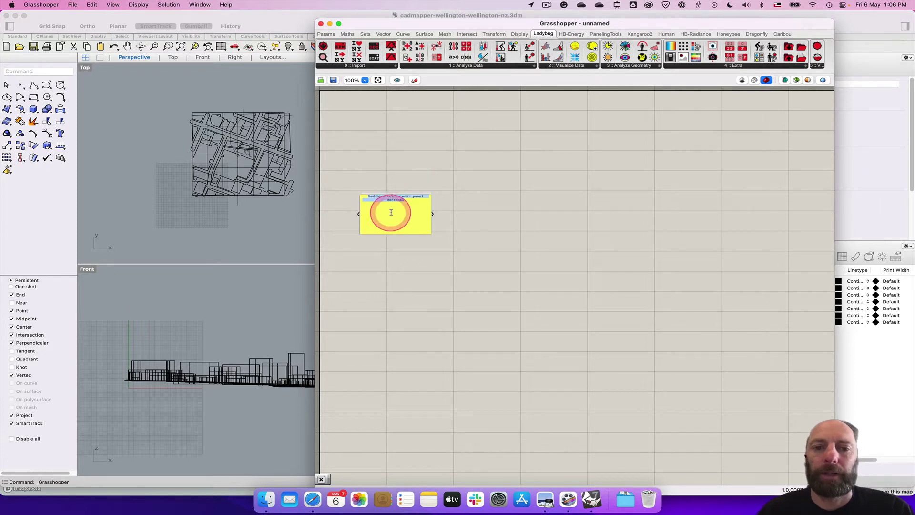
pyautogui.write('https://energyplus-weather.s3.amazonaws.com/southwest_pacific_wmo_region_5/NZL/NZL_Wellington.Wellington.934360_IWEC/NZL_Wellington.Wellington.934360_IWEC.zip')
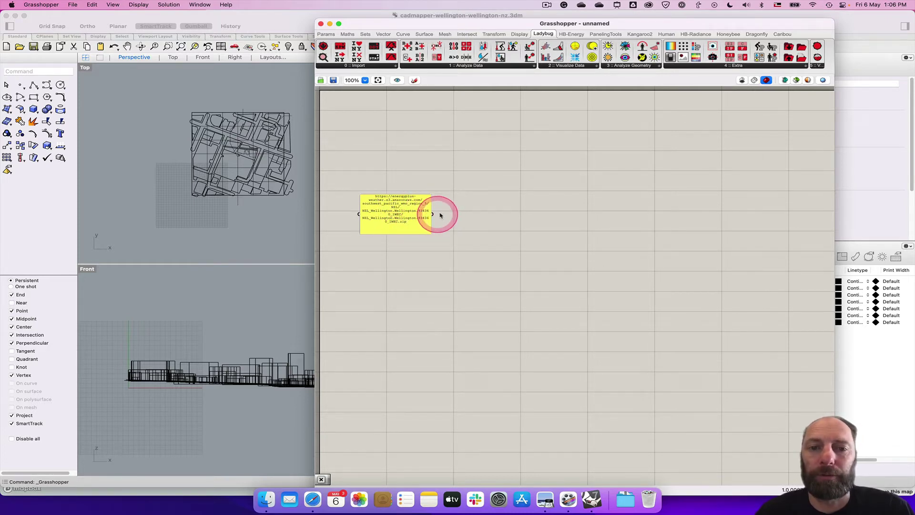
pyautogui.click(455, 214)
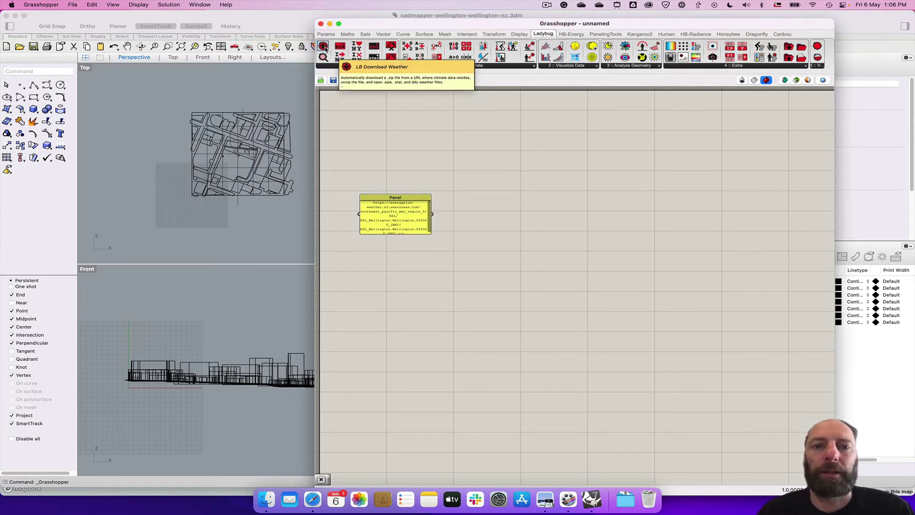
# Step: Place the LB Download Weather component beside the panel and connect the panel to its _weather_URL input
pyautogui.moveTo(325, 47); pyautogui.dragTo(514, 201)
pyautogui.moveTo(440, 215); pyautogui.dragTo(501, 211)
pyautogui.click(521, 174)
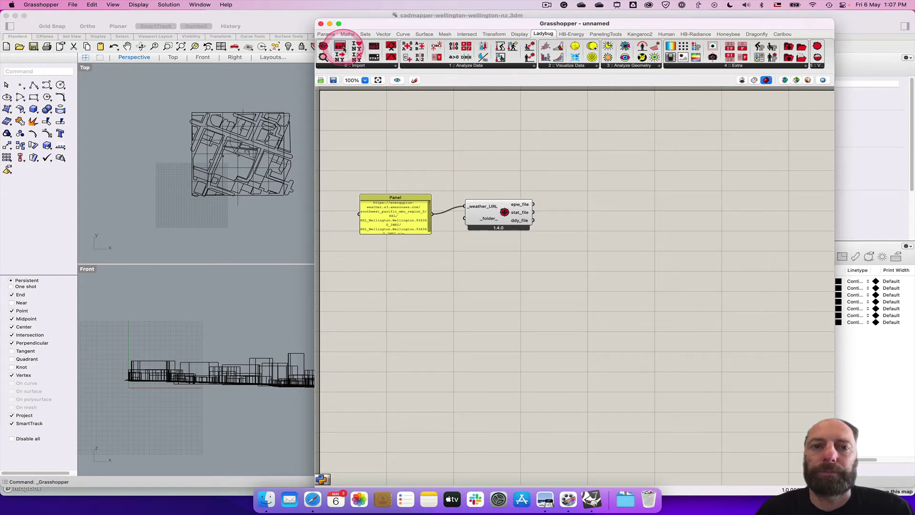
# Step: Add the Ladybug Import EPW component and connect the downloader's epw_file output to its _epw_file input
pyautogui.moveTo(397, 93); pyautogui.dragTo(600, 193)
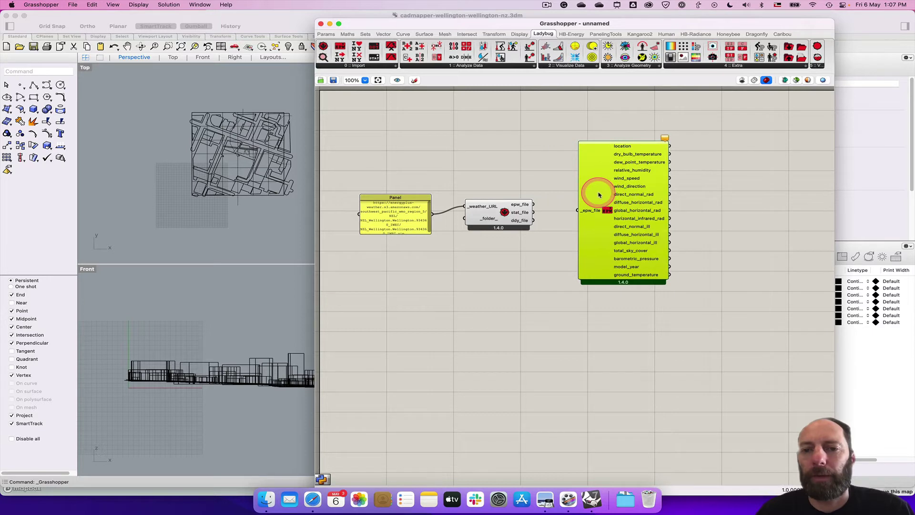
pyautogui.moveTo(538, 208); pyautogui.dragTo(578, 211)
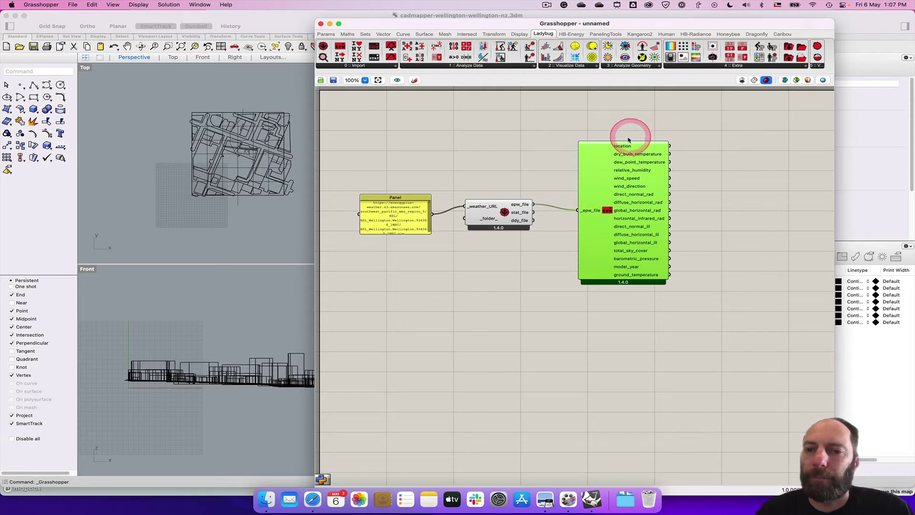
pyautogui.moveTo(526, 335); pyautogui.dragTo(498, 328, button='right')
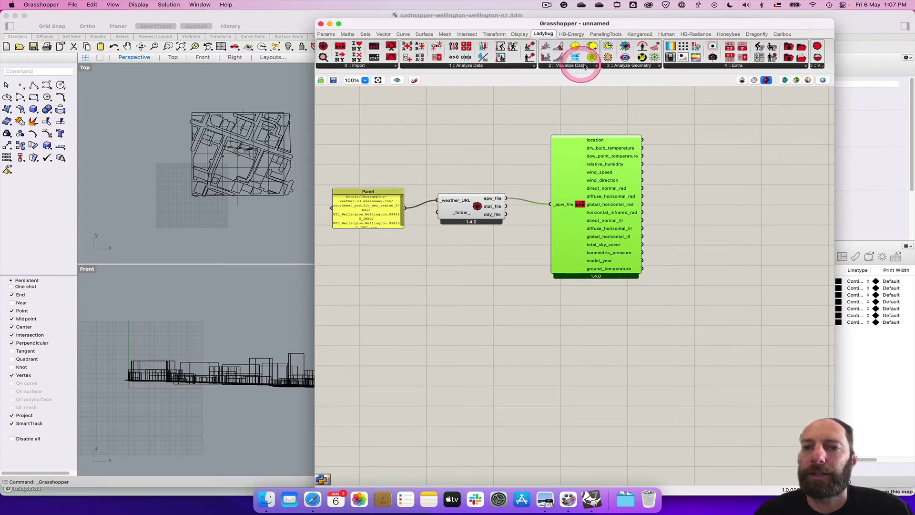
# Step: Place the Ladybug Wind Rose component on the canvas beside the Import EPW component
pyautogui.moveTo(575, 59); pyautogui.dragTo(733, 217)
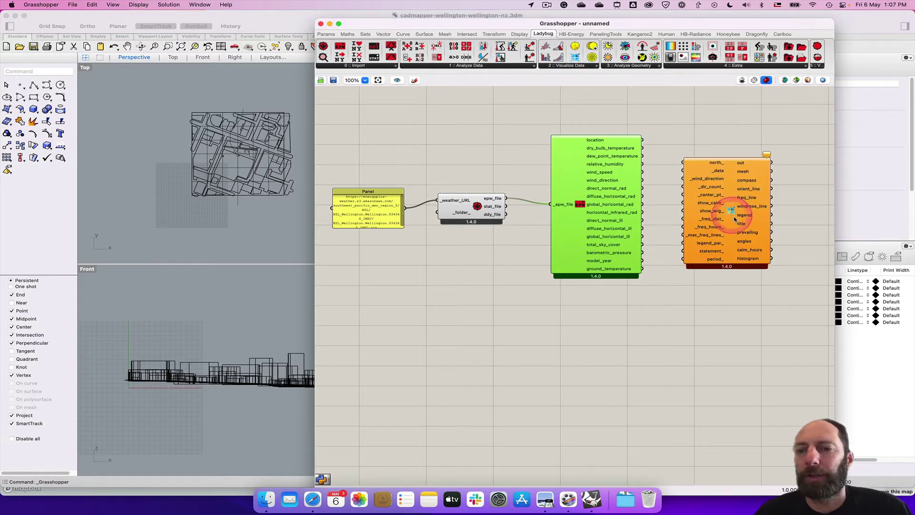
pyautogui.click(707, 138)
pyautogui.click(728, 168)
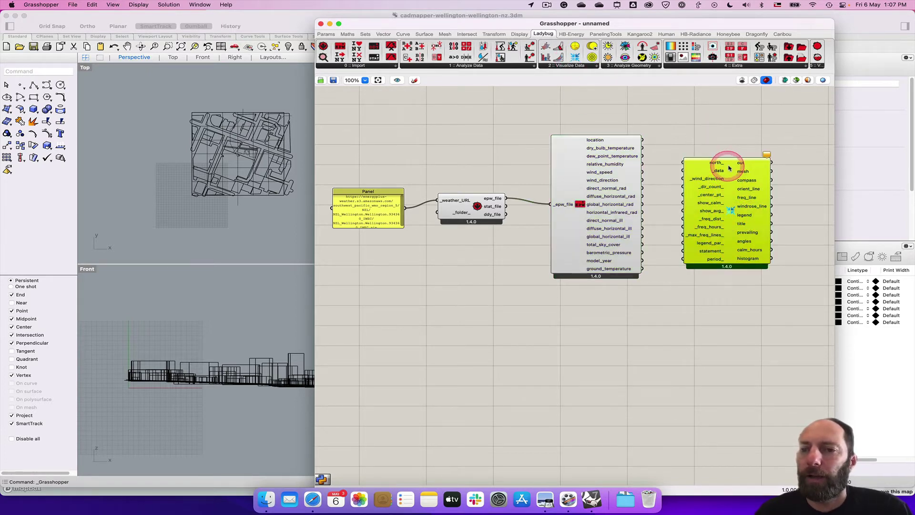
pyautogui.moveTo(728, 168); pyautogui.dragTo(742, 164)
# Step: Connect the EPW component's wind_direction output to the wind rose's _wind_direction input and wind_speed to its _data input
pyautogui.moveTo(641, 181); pyautogui.dragTo(697, 183)
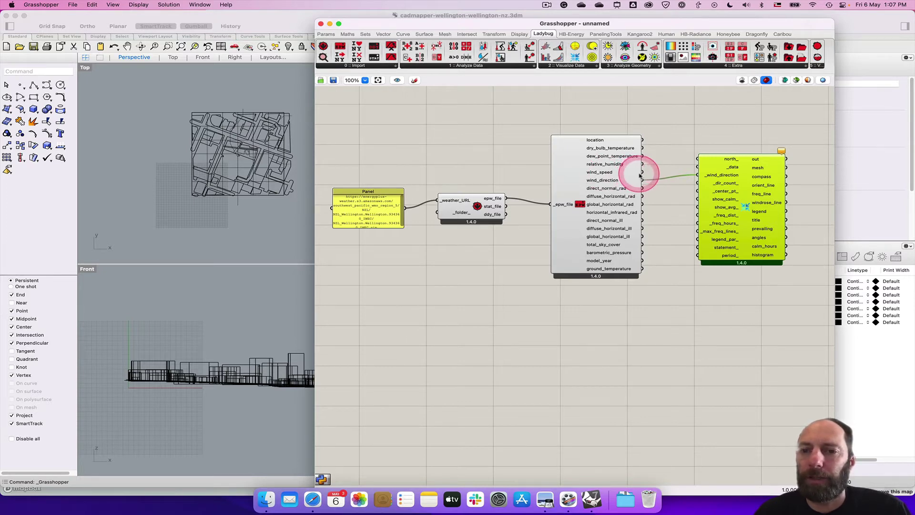
pyautogui.moveTo(644, 175); pyautogui.dragTo(697, 168)
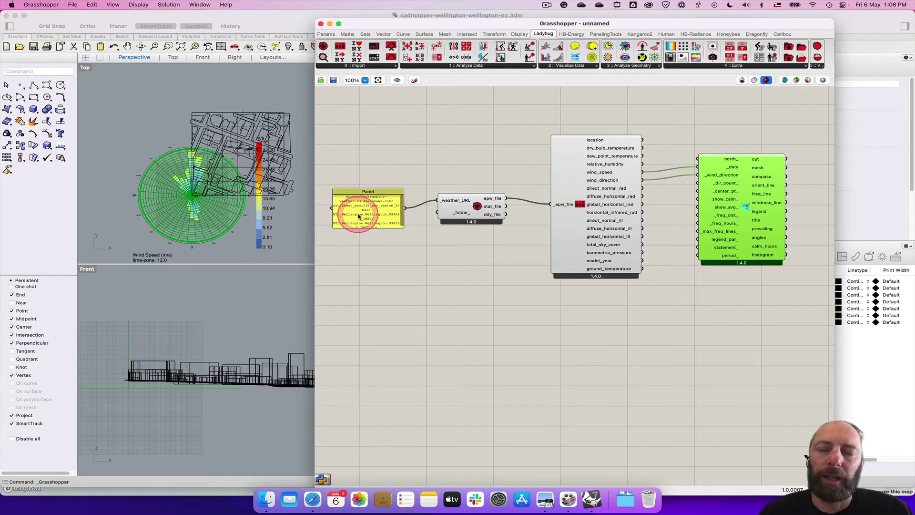
pyautogui.moveTo(359, 217)
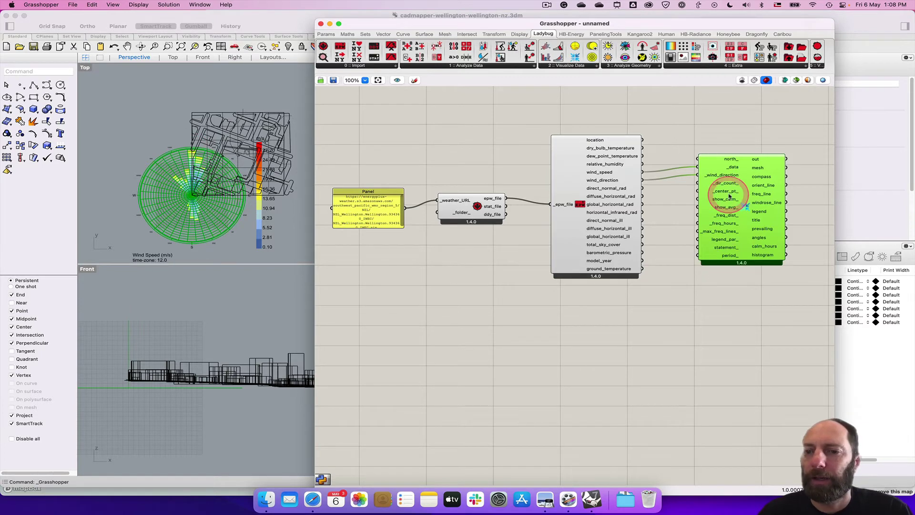
pyautogui.moveTo(746, 165); pyautogui.dragTo(751, 164)
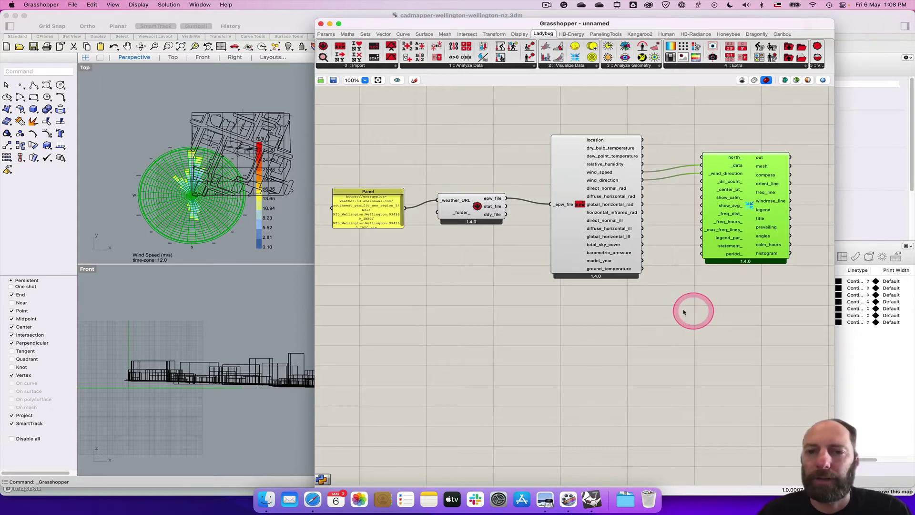
# Step: Move the Grasshopper window off Rhino's layer list and create a new layer named Windwrose
pyautogui.moveTo(696, 27); pyautogui.dragTo(548, 19)
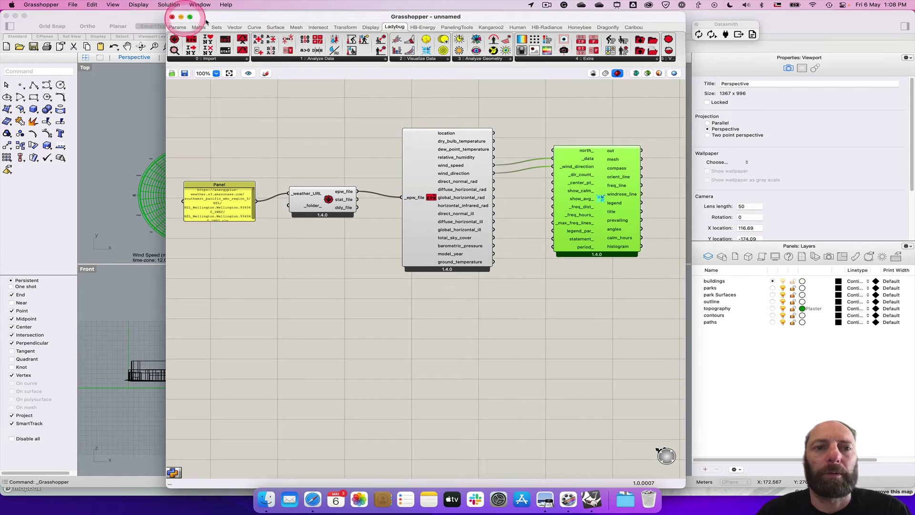
pyautogui.moveTo(598, 19); pyautogui.dragTo(412, 19)
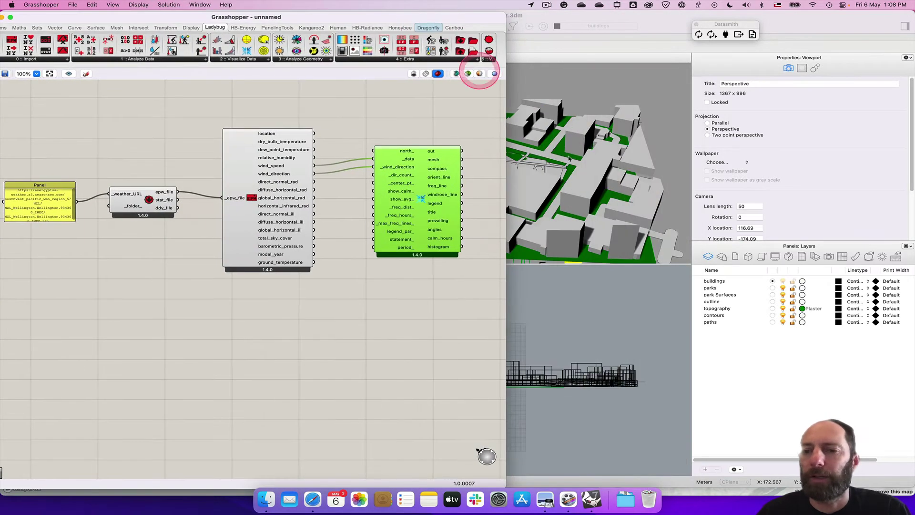
pyautogui.click(748, 355)
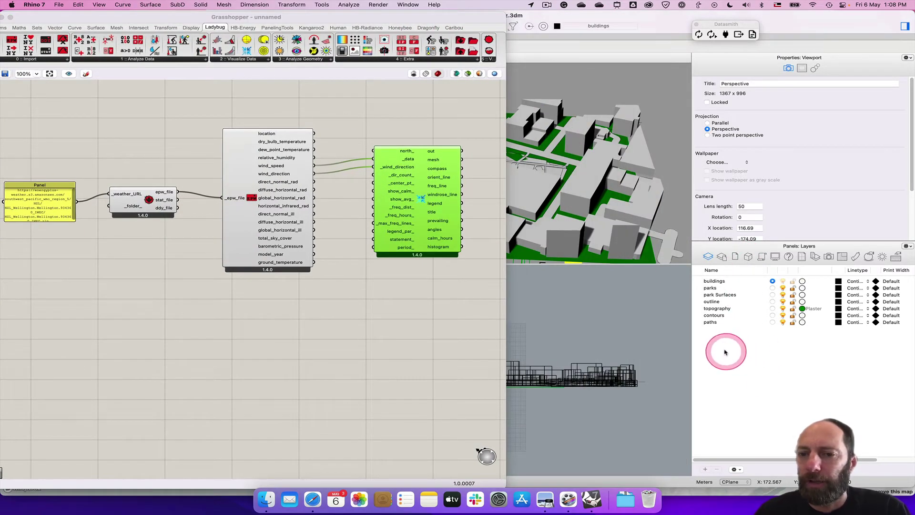
pyautogui.rightClick(726, 353)
pyautogui.click(712, 353)
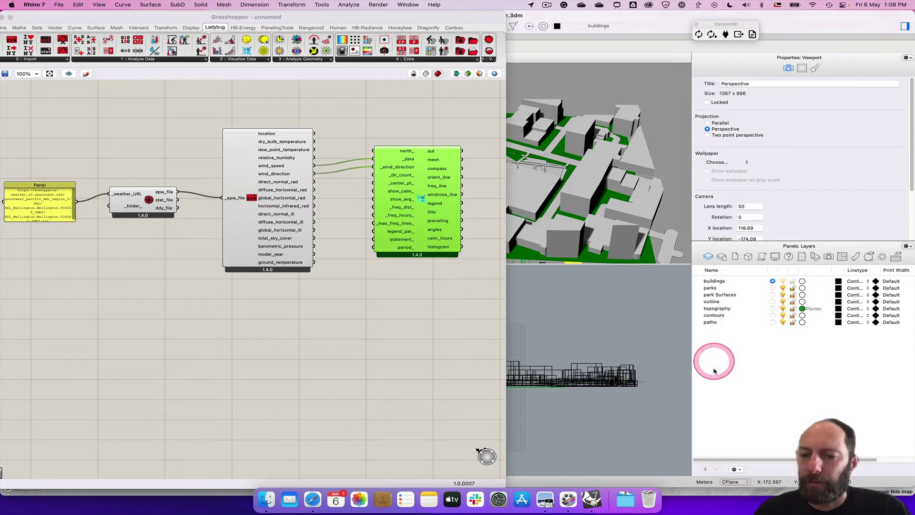
pyautogui.rightClick(710, 342)
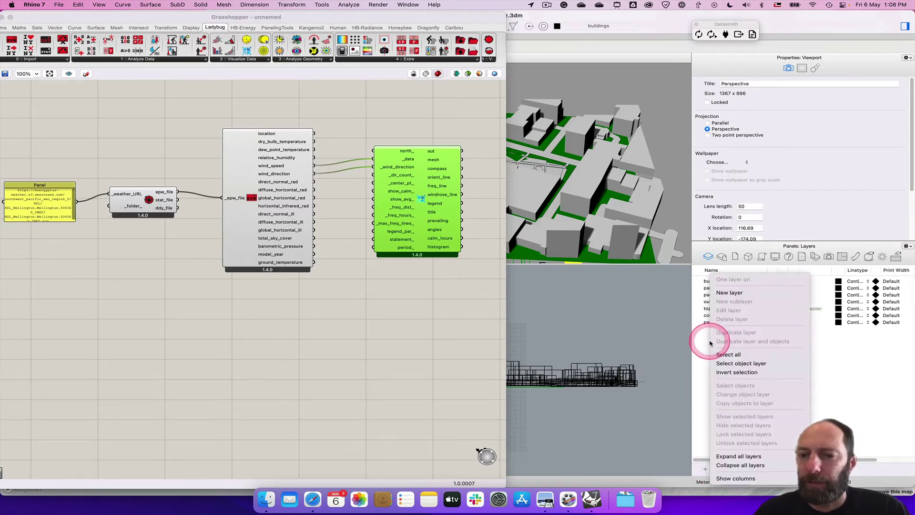
pyautogui.click(730, 292)
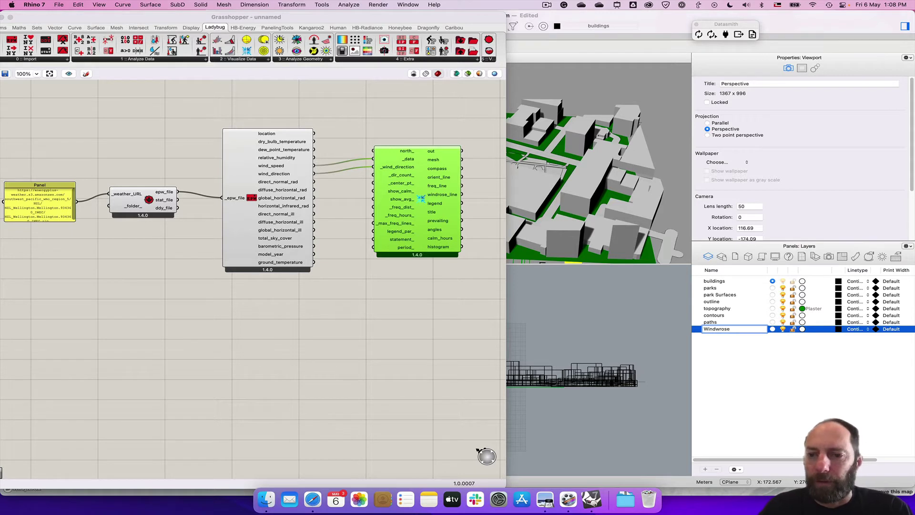
pyautogui.press('Return')
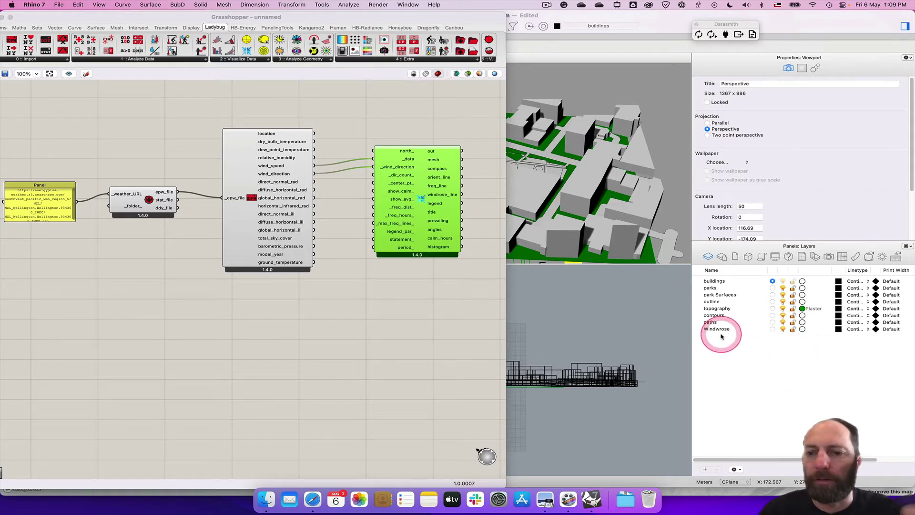
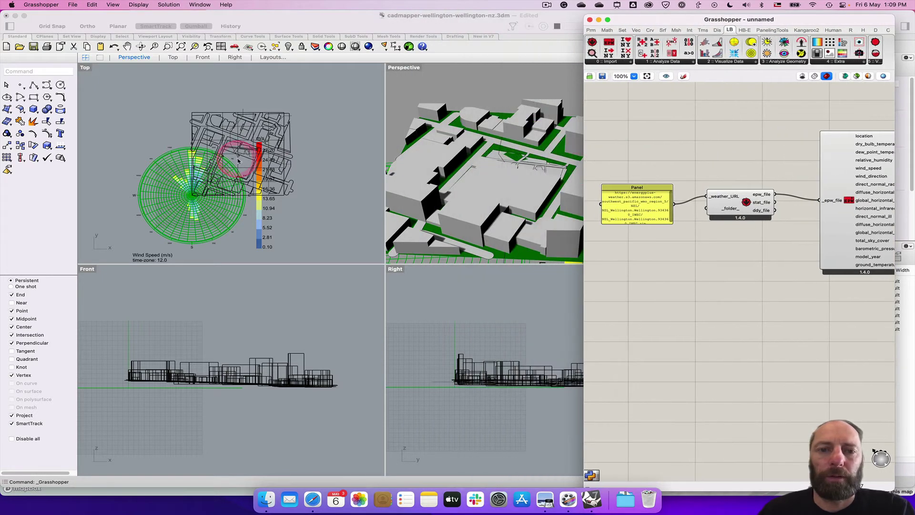
# Step: Try to select the whole city model and move it in the Top view until it is centred on the wind rose
pyautogui.click(286, 147)
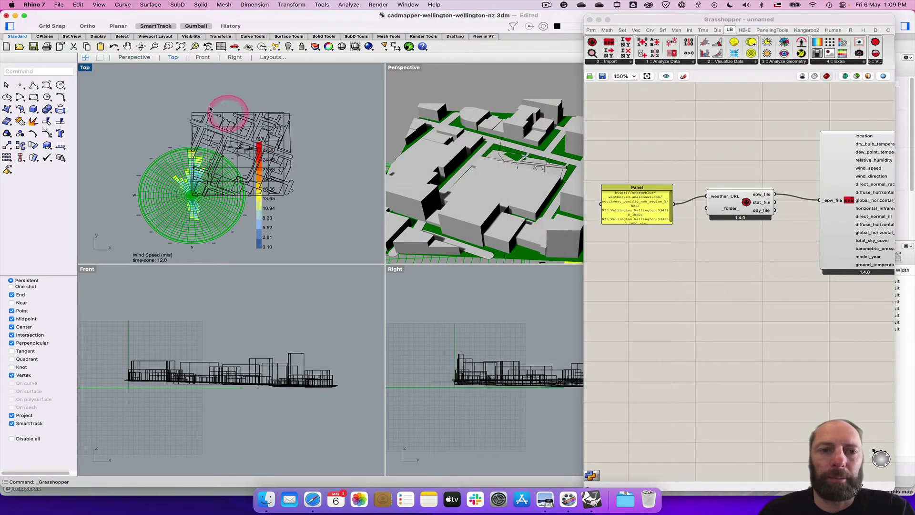
pyautogui.click(156, 98)
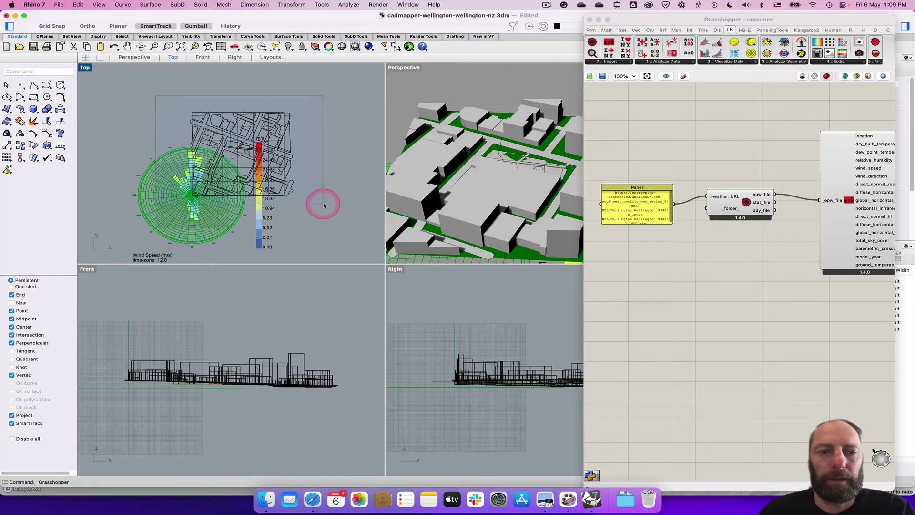
pyautogui.press('super+a')
pyautogui.scroll(8, 235, 150)
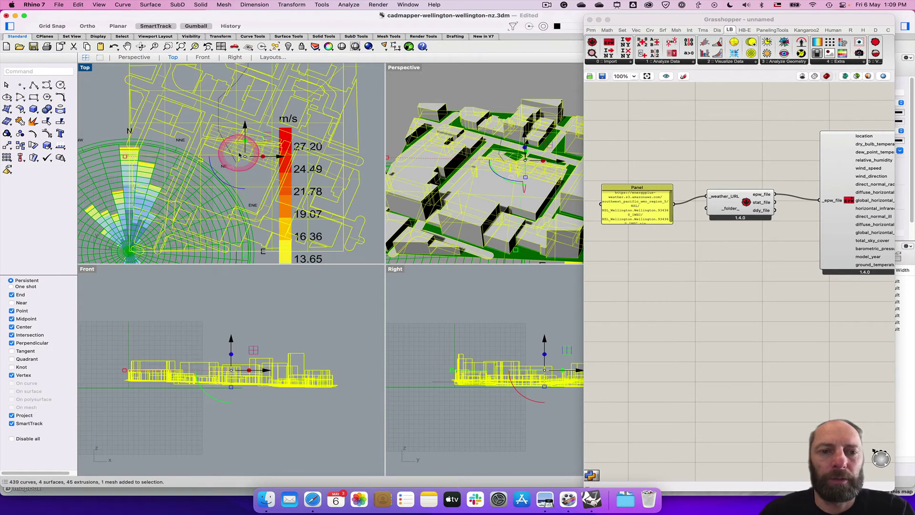
pyautogui.scroll(-3, 402, 167)
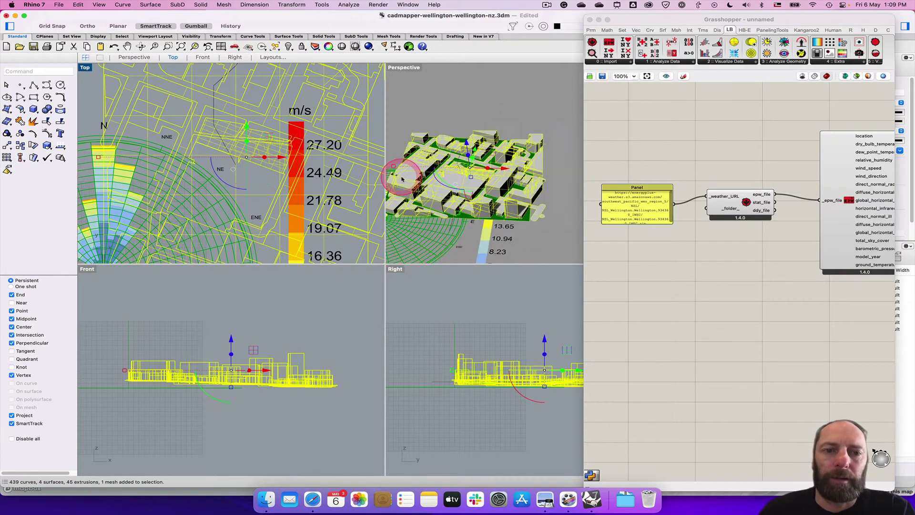
pyautogui.scroll(-2, 315, 168)
pyautogui.scroll(-3, 315, 167)
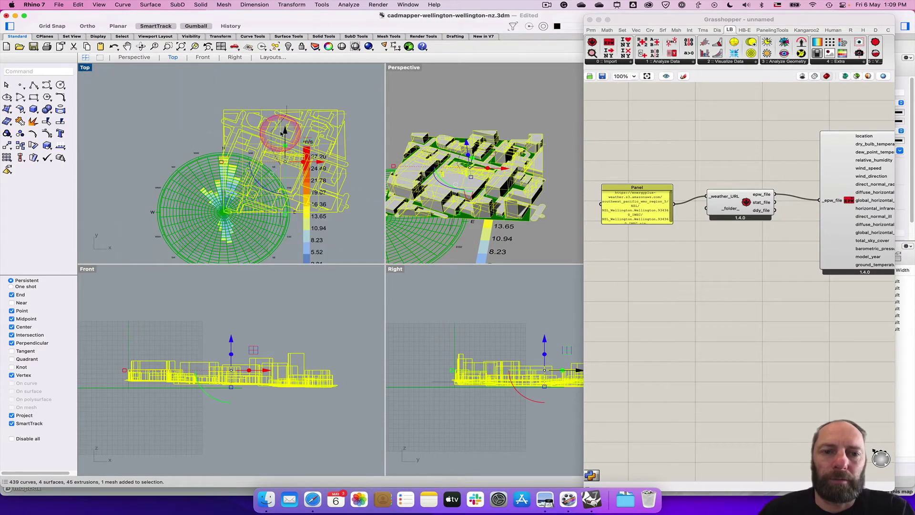
pyautogui.moveTo(285, 131); pyautogui.dragTo(280, 182)
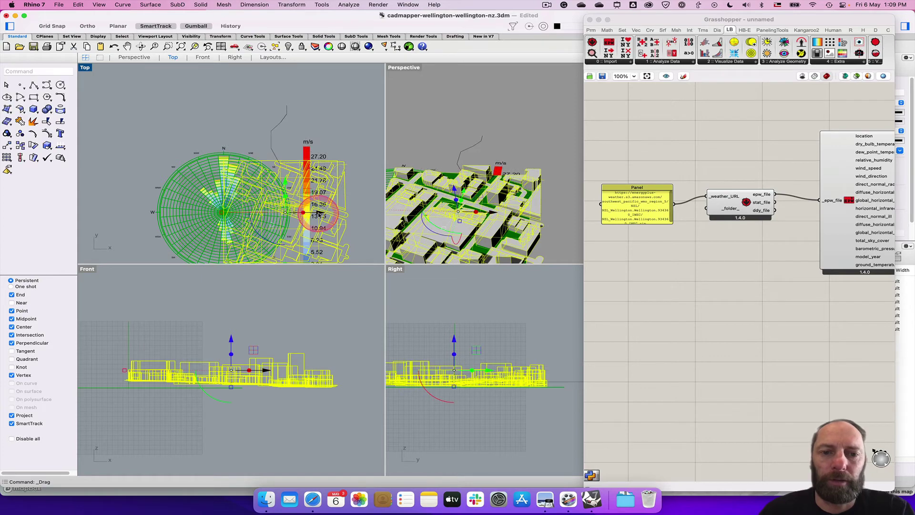
pyautogui.click(320, 215)
pyautogui.moveTo(320, 215); pyautogui.dragTo(262, 209)
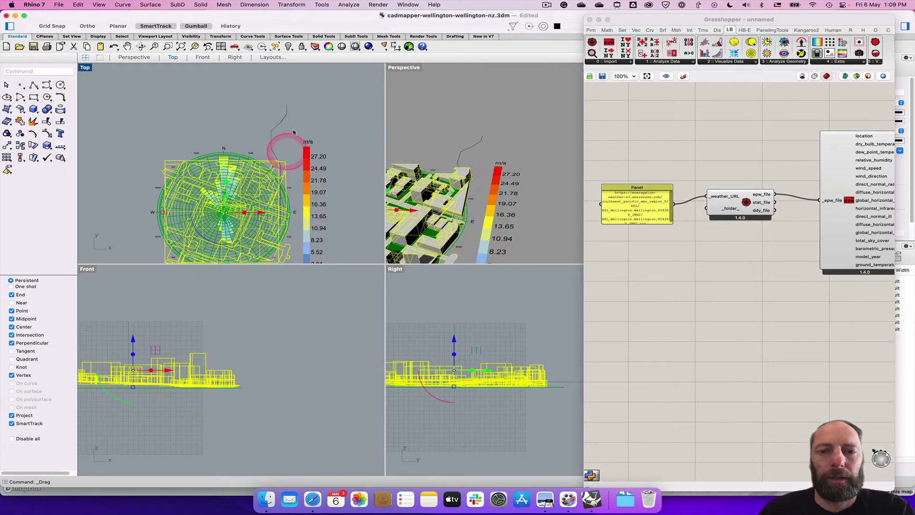
pyautogui.click(248, 117)
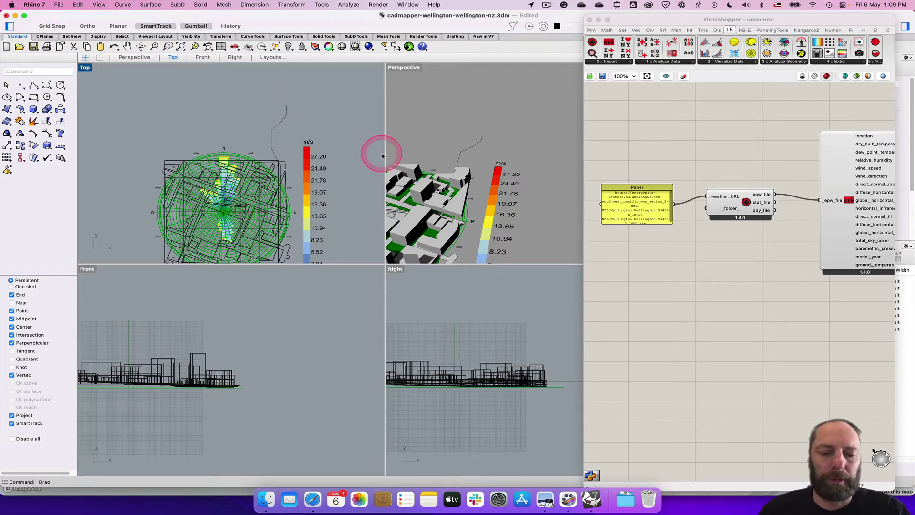
# Step: Undo both moves of the city model and clear the selection
pyautogui.press('super+z')
pyautogui.press('super+z')
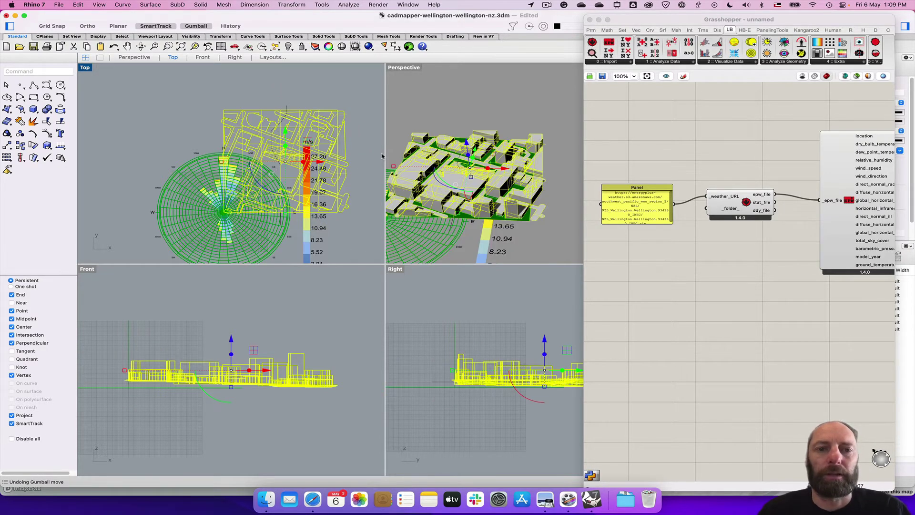
pyautogui.click(370, 125)
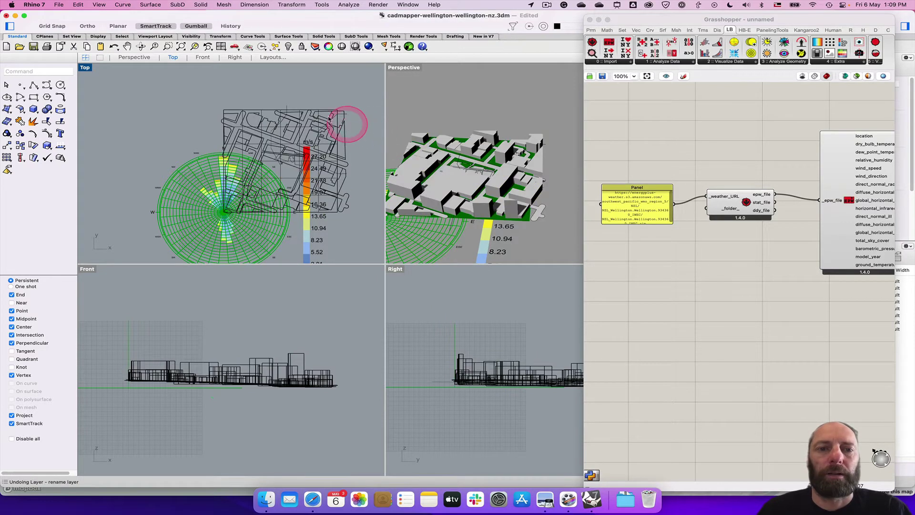
# Step: Window-select the entire city model including the stray curve, move it to centre it on the wind rose, and deselect it
pyautogui.moveTo(157, 84); pyautogui.dragTo(366, 235)
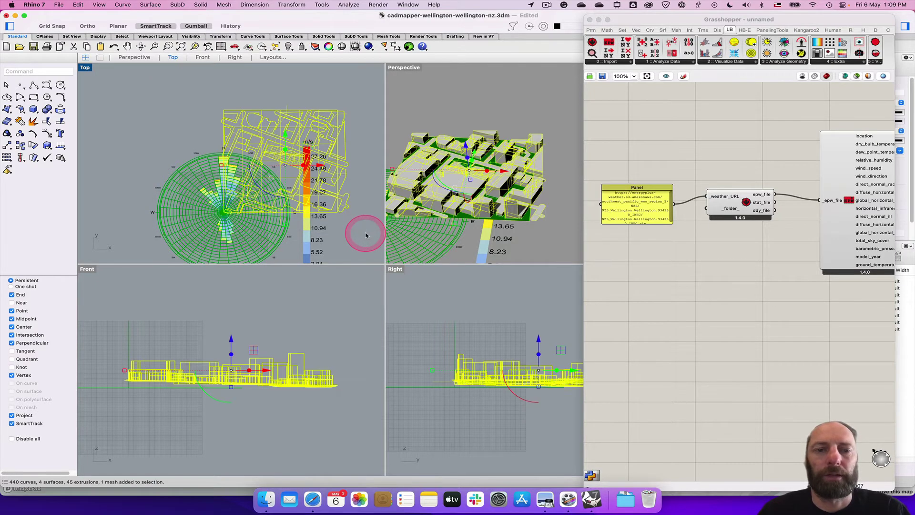
pyautogui.moveTo(286, 140); pyautogui.dragTo(284, 182)
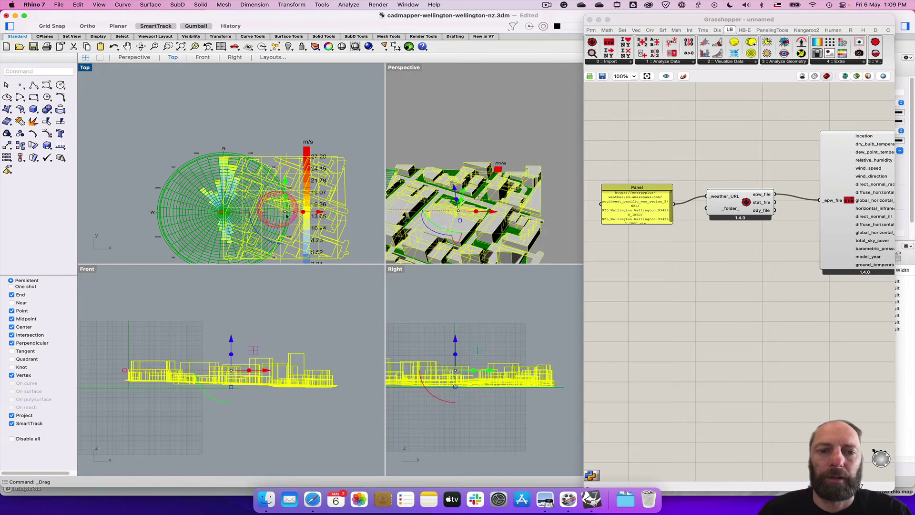
pyautogui.moveTo(317, 214); pyautogui.dragTo(259, 214)
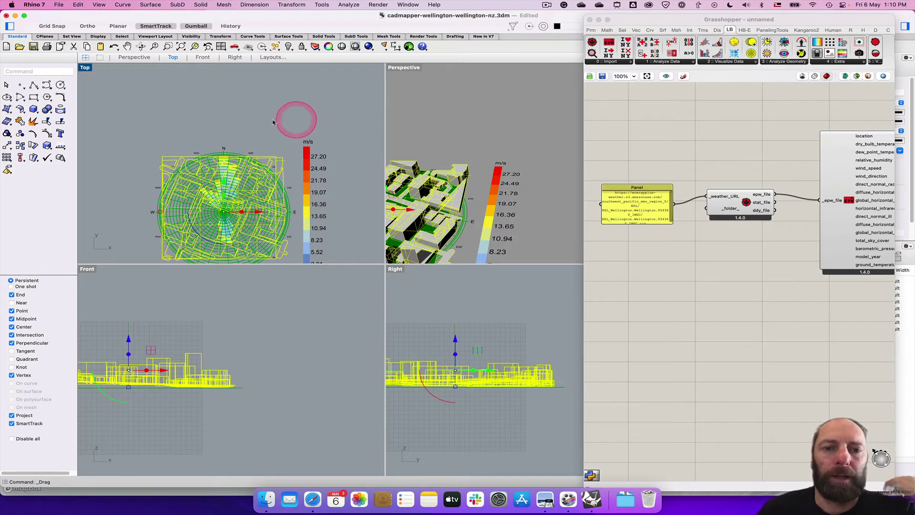
pyautogui.press('Escape')
# Step: Examine the wind rose over the city plan in the Top view, including its direction petals, wind speed legend and title text
pyautogui.scroll(10, 278, 185)
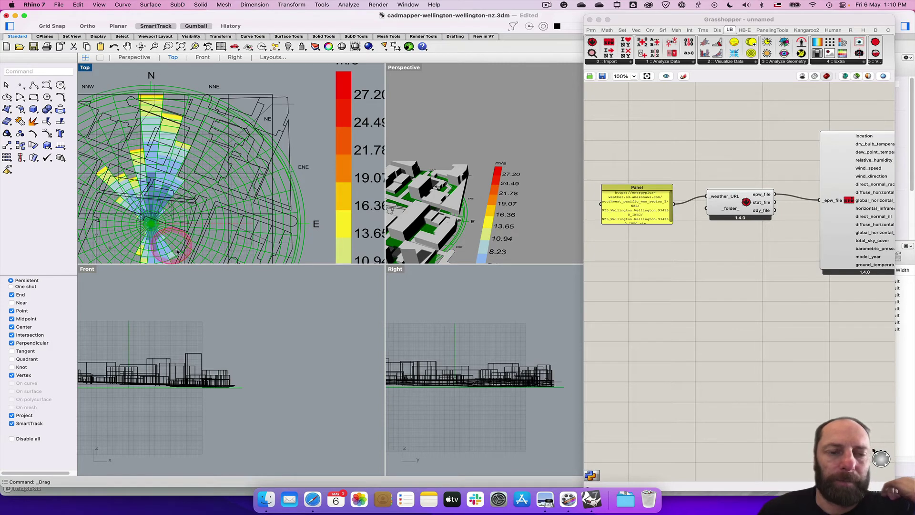
pyautogui.scroll(-5, 302, 200)
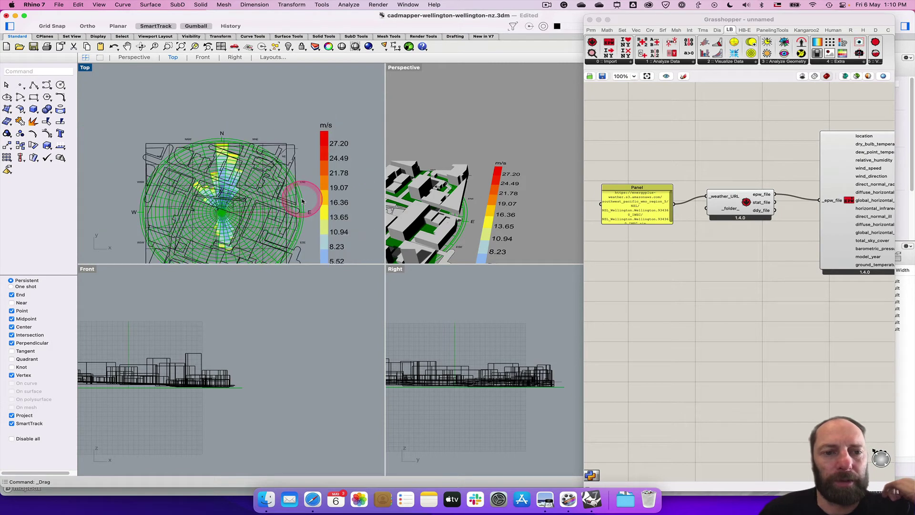
pyautogui.scroll(6, 204, 231)
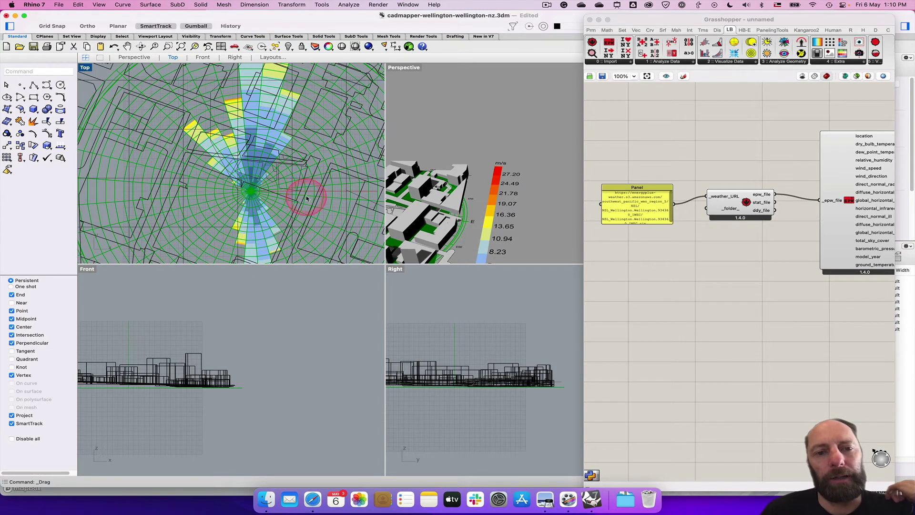
pyautogui.scroll(-5, 306, 201)
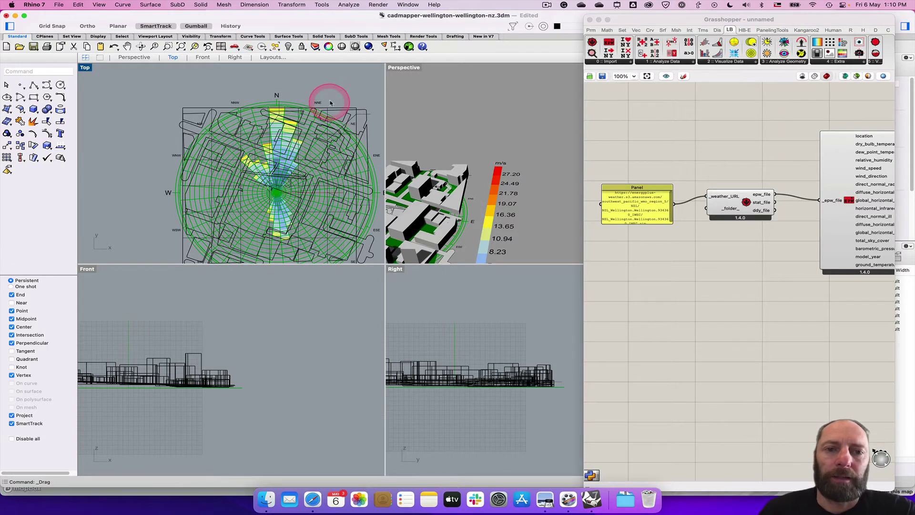
pyautogui.hscroll(5, 330, 103)
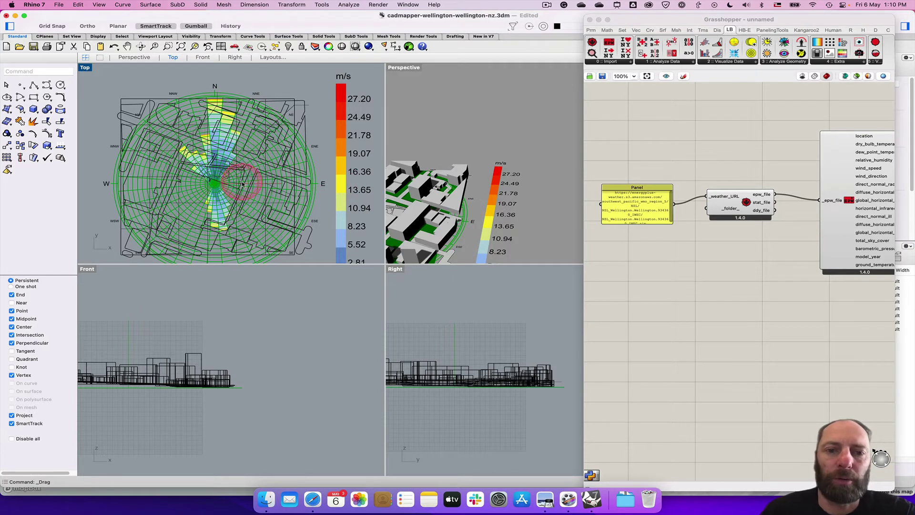
pyautogui.scroll(-5, 310, 191)
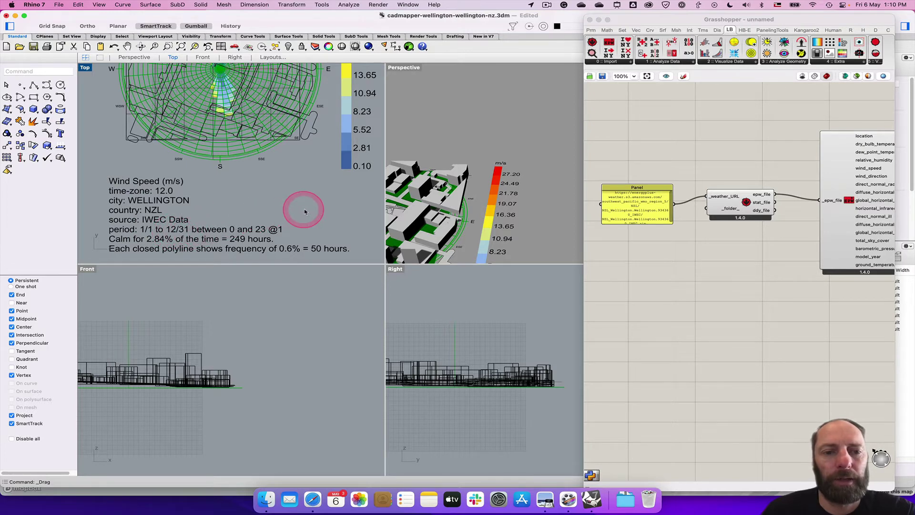
pyautogui.scroll(10, 305, 212)
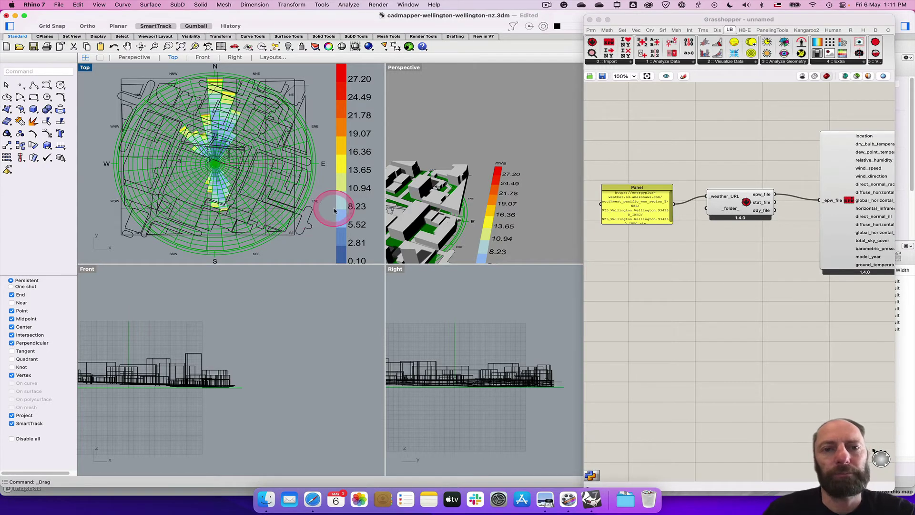
pyautogui.scroll(2, 335, 210)
pyautogui.scroll(-6, 329, 205)
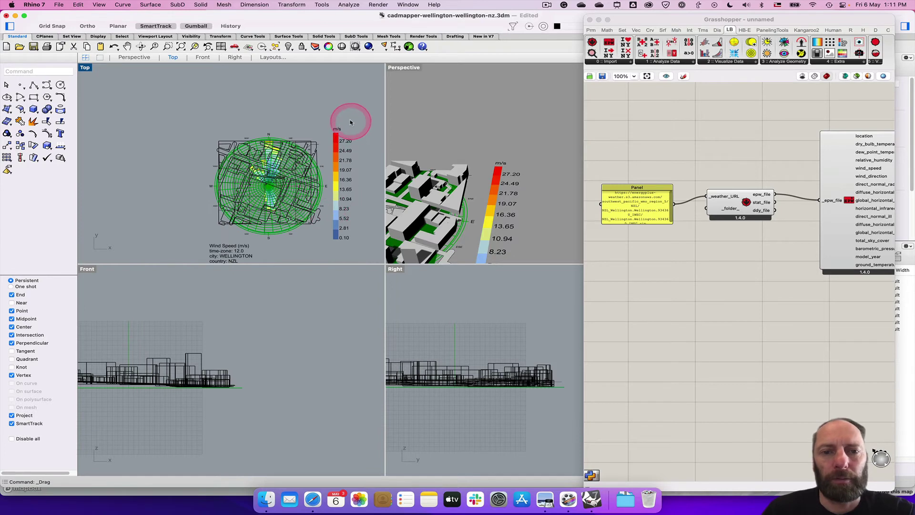
pyautogui.hscroll(3, 331, 96)
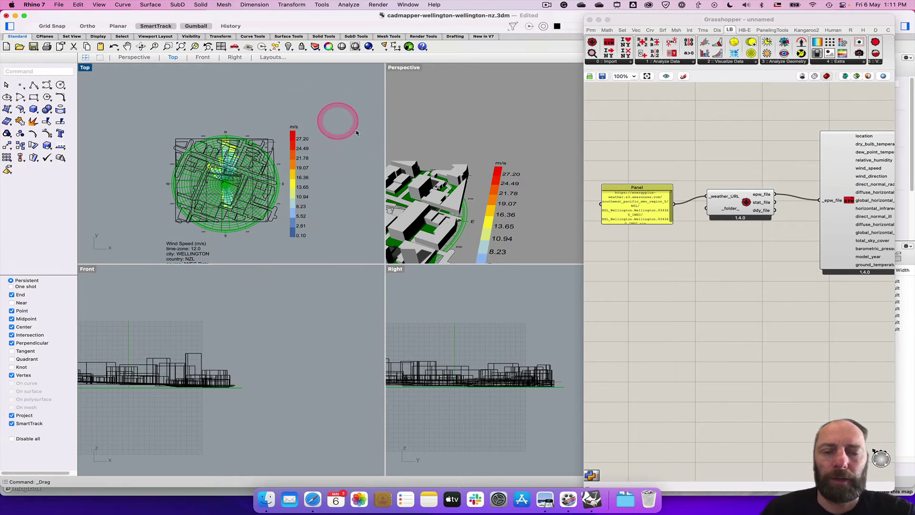
pyautogui.moveTo(764, 311); pyautogui.dragTo(586, 292, button='right')
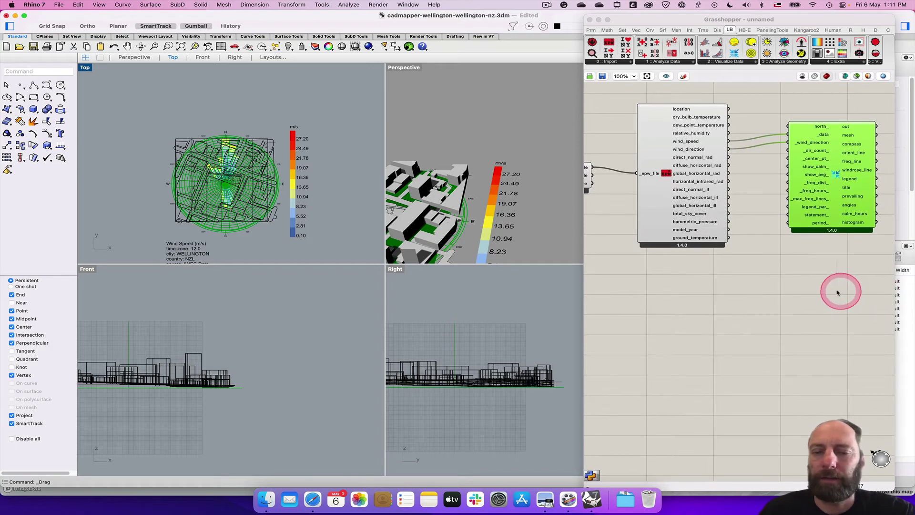
pyautogui.moveTo(837, 289); pyautogui.dragTo(796, 287, button='right')
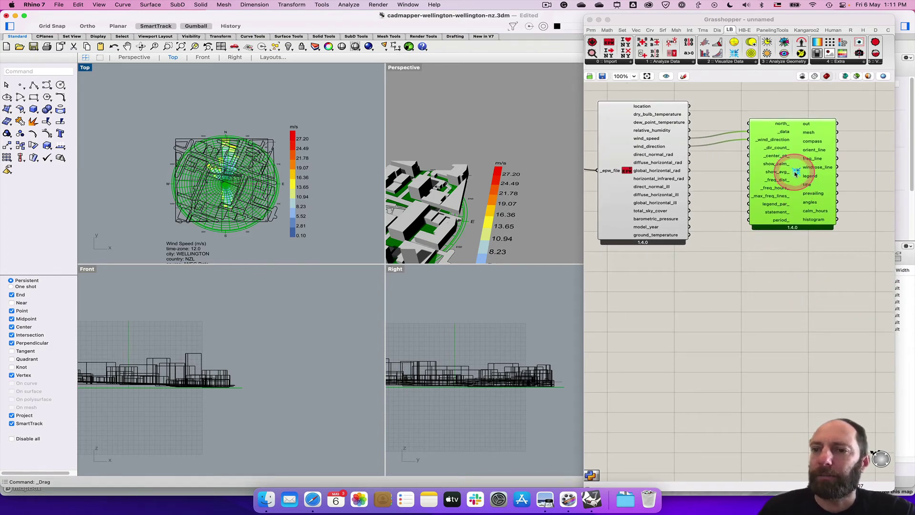
pyautogui.rightClick(795, 174)
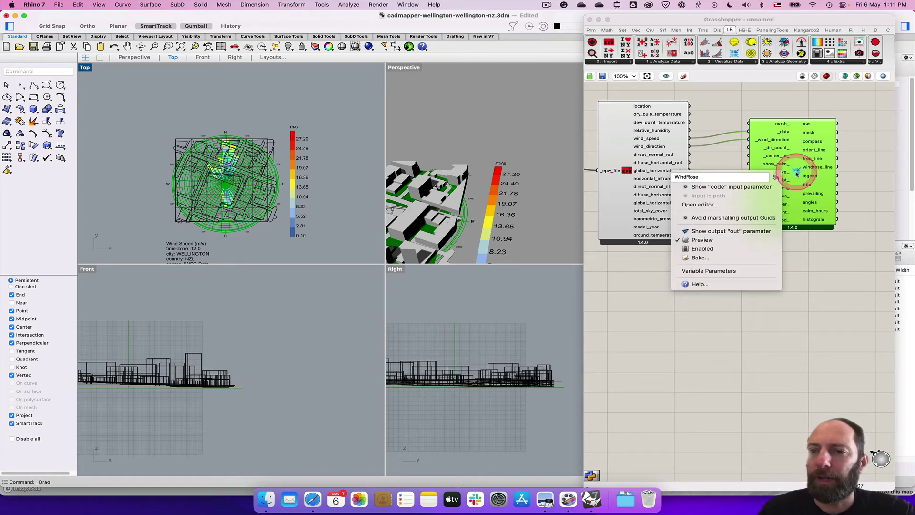
pyautogui.click(732, 258)
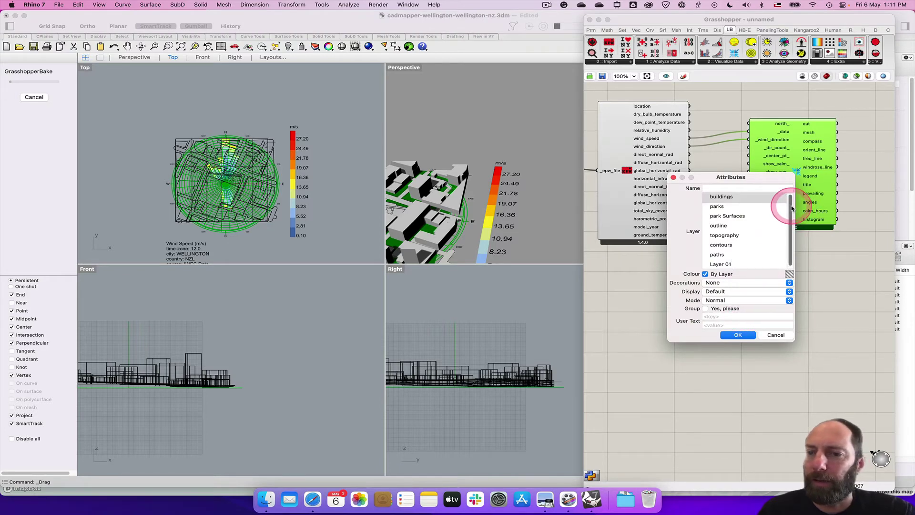
pyautogui.scroll(-1, 792, 208)
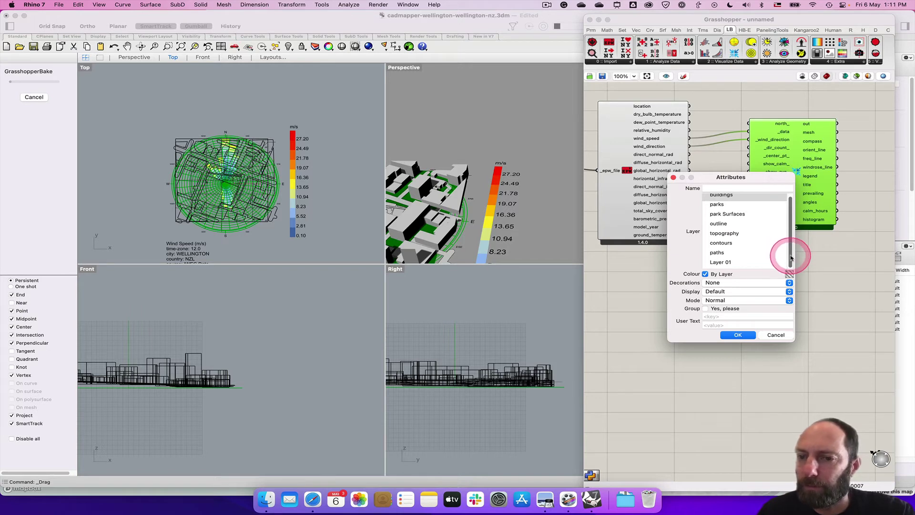
pyautogui.scroll(1, 793, 237)
pyautogui.moveTo(793, 236); pyautogui.dragTo(795, 260)
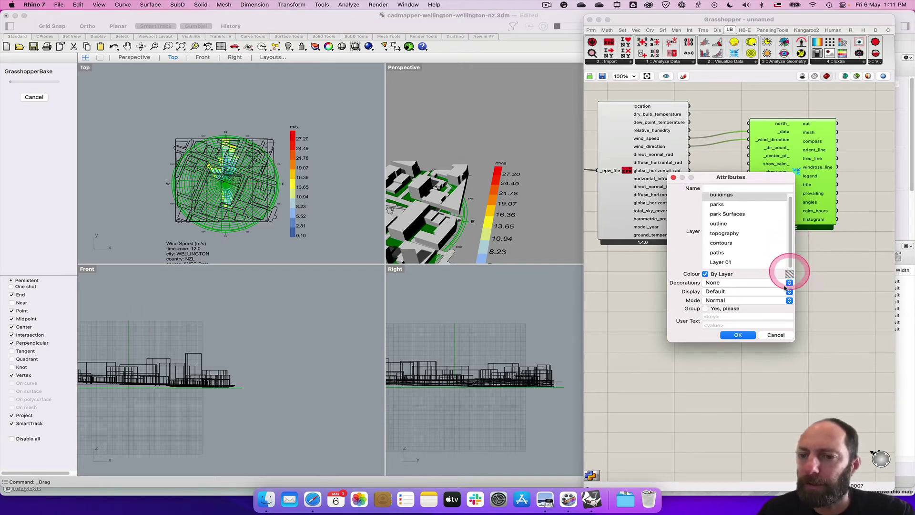
pyautogui.click(776, 335)
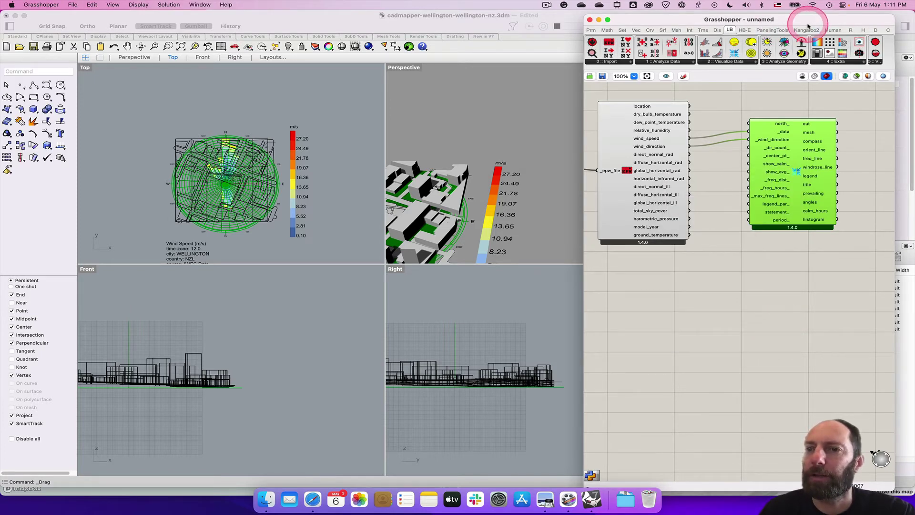
# Step: Move the Grasshopper window off the layer list and rename Layer 01 to WindRose
pyautogui.moveTo(805, 23); pyautogui.dragTo(513, 30)
pyautogui.click(734, 352)
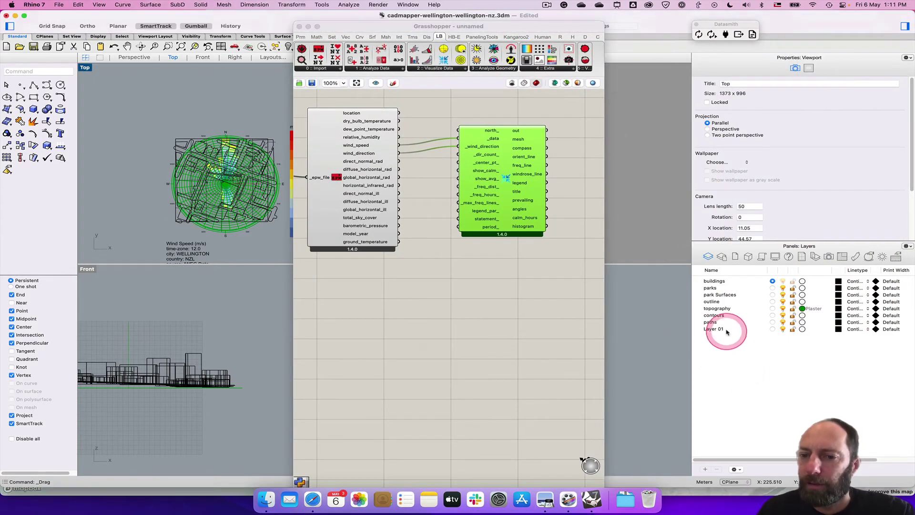
pyautogui.click(715, 329)
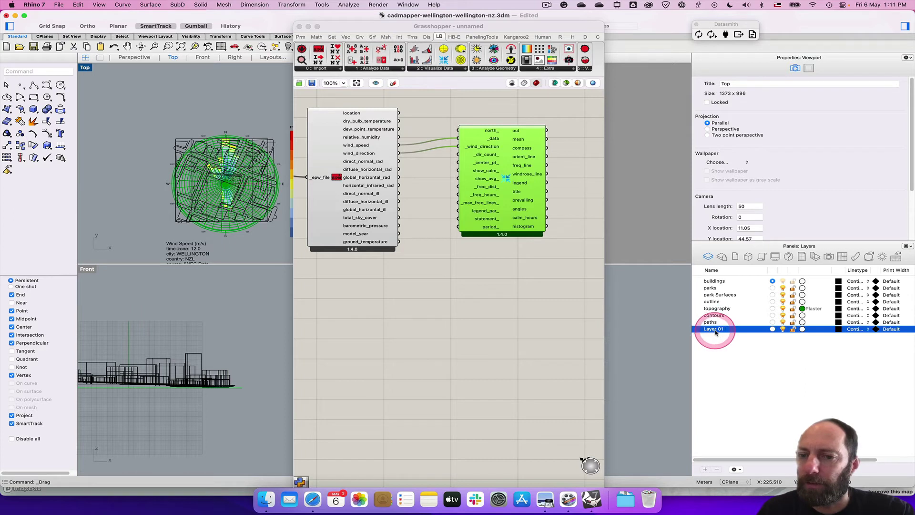
pyautogui.click(725, 329)
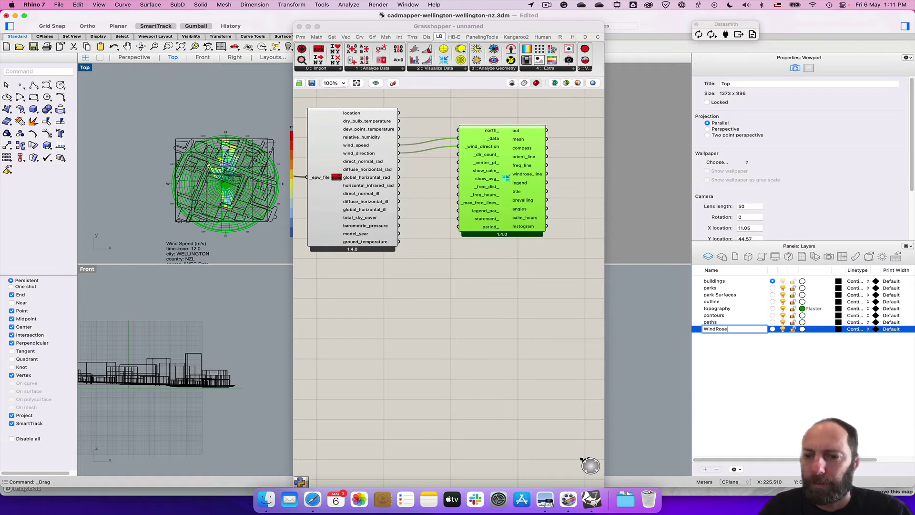
pyautogui.press('Return')
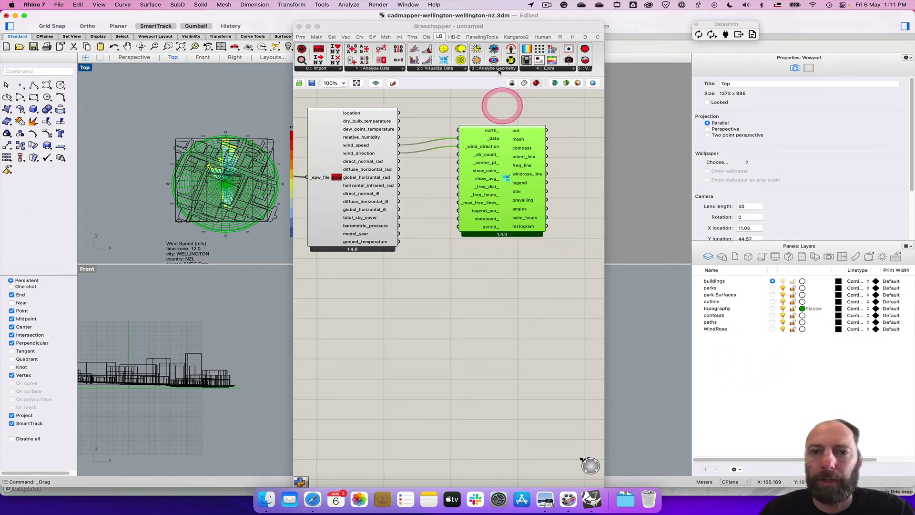
# Step: Bake the Ladybug wind rose component's geometry onto the WindRose layer
pyautogui.moveTo(512, 27); pyautogui.dragTo(661, 19)
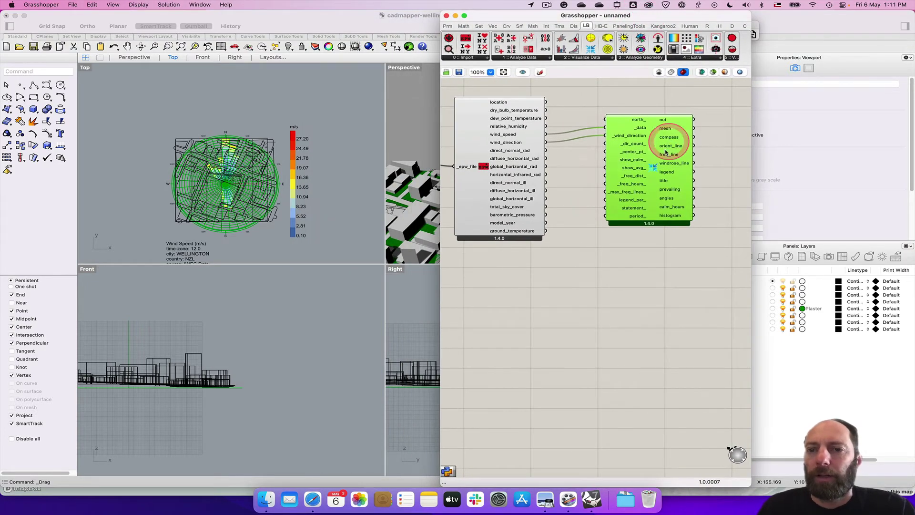
pyautogui.rightClick(652, 167)
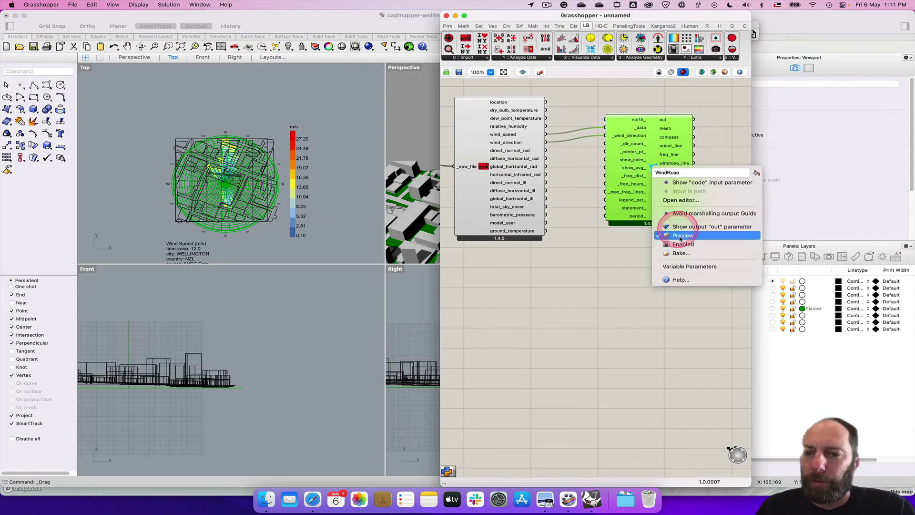
pyautogui.click(681, 254)
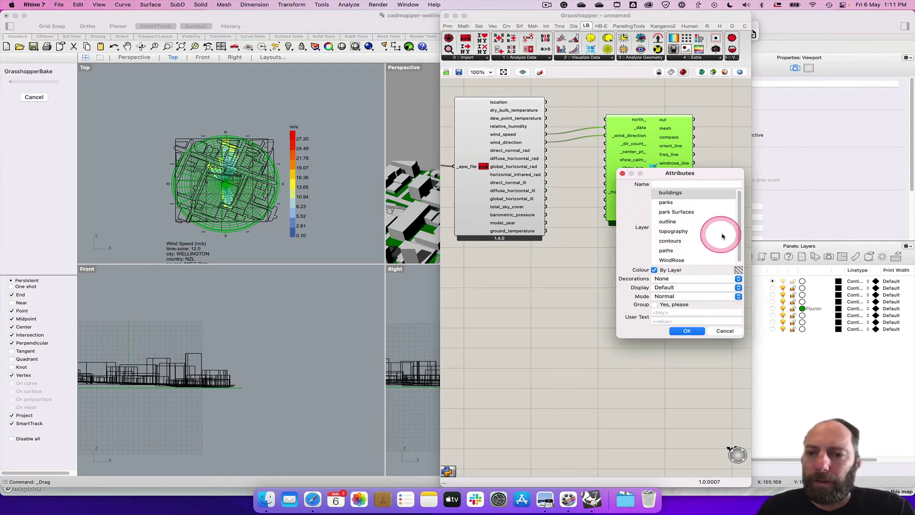
pyautogui.click(674, 260)
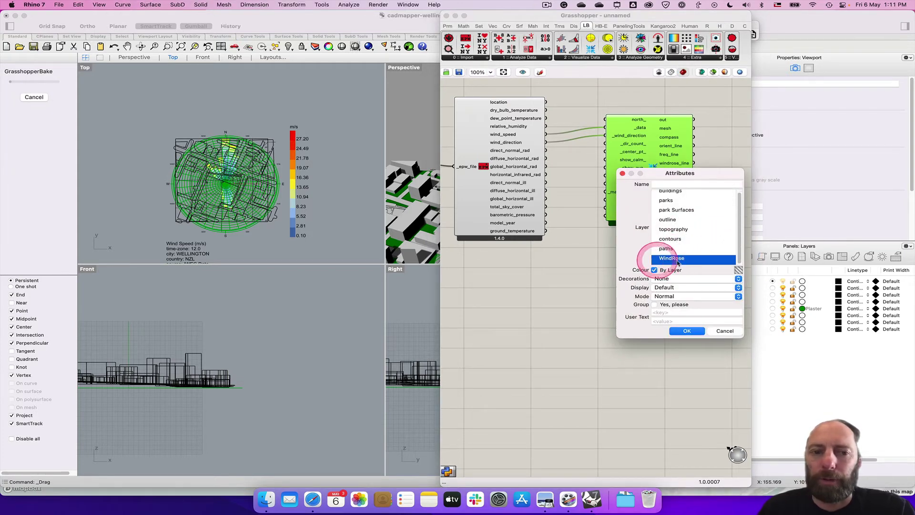
pyautogui.click(690, 332)
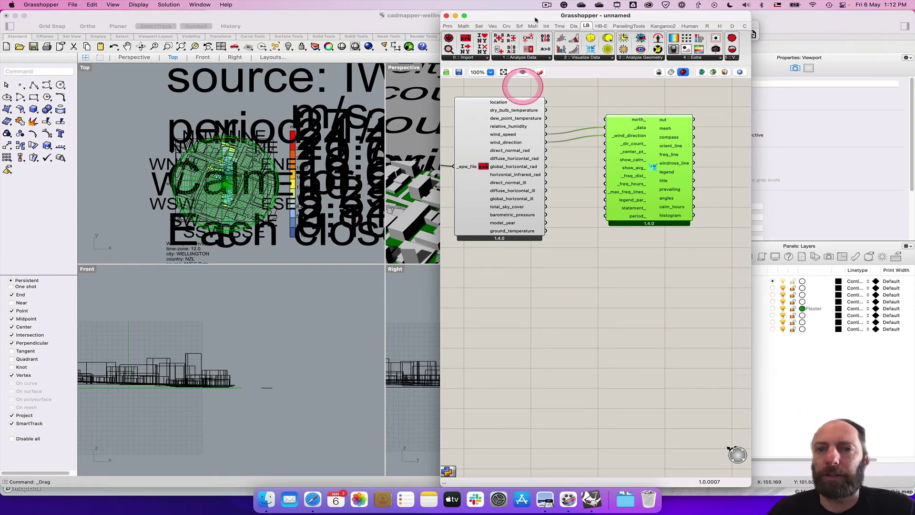
# Step: Minimize the Grasshopper window and look over the baked wind rose and its oversized text in the Top view
pyautogui.moveTo(535, 19); pyautogui.dragTo(642, 26)
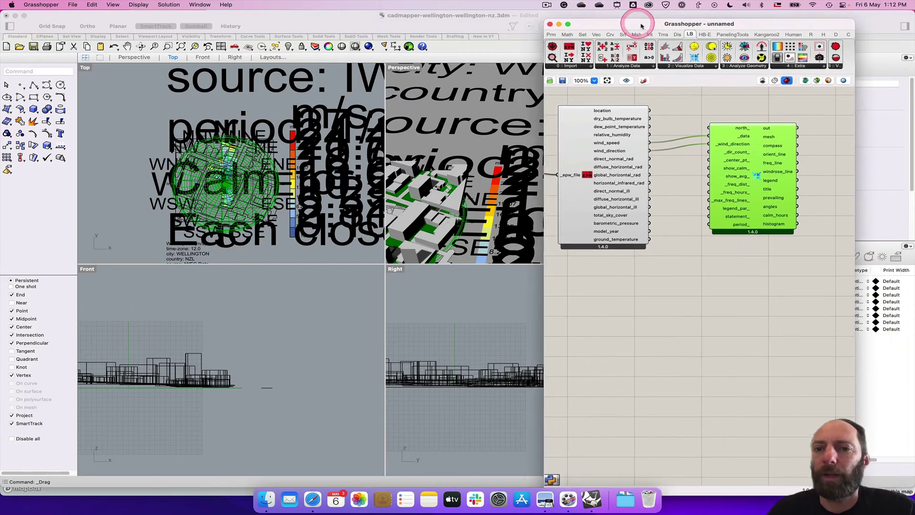
pyautogui.click(558, 24)
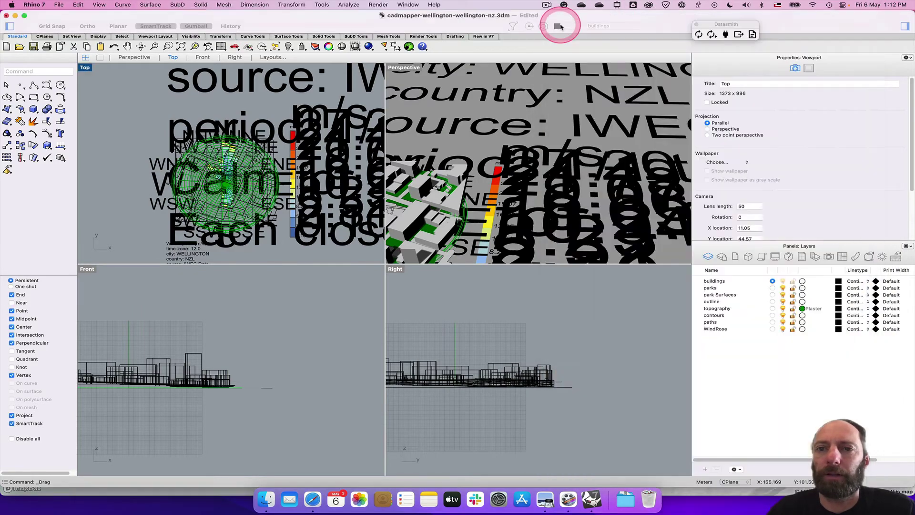
pyautogui.scroll(-5, 286, 176)
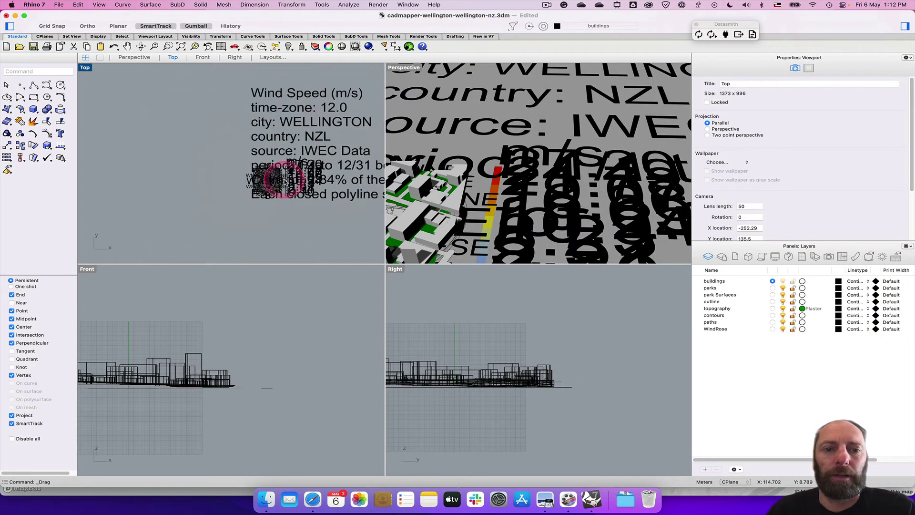
pyautogui.scroll(-3, 284, 178)
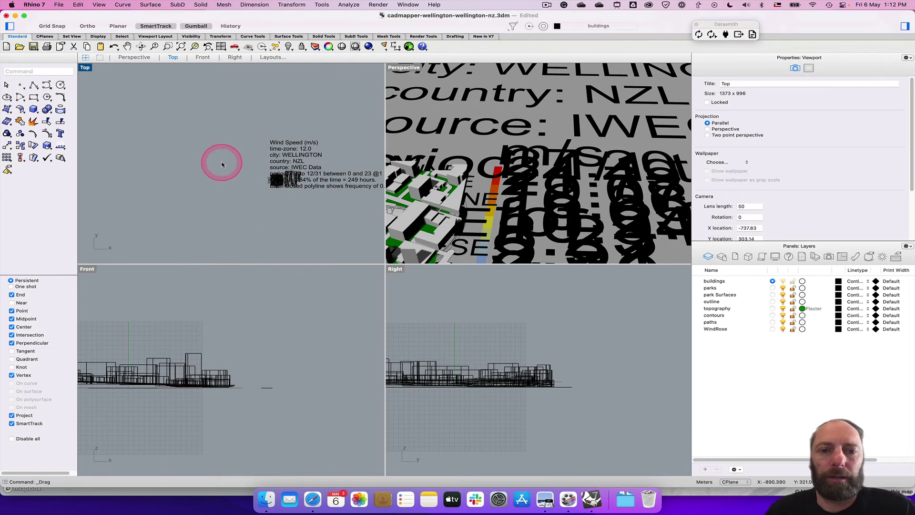
pyautogui.scroll(3, 302, 174)
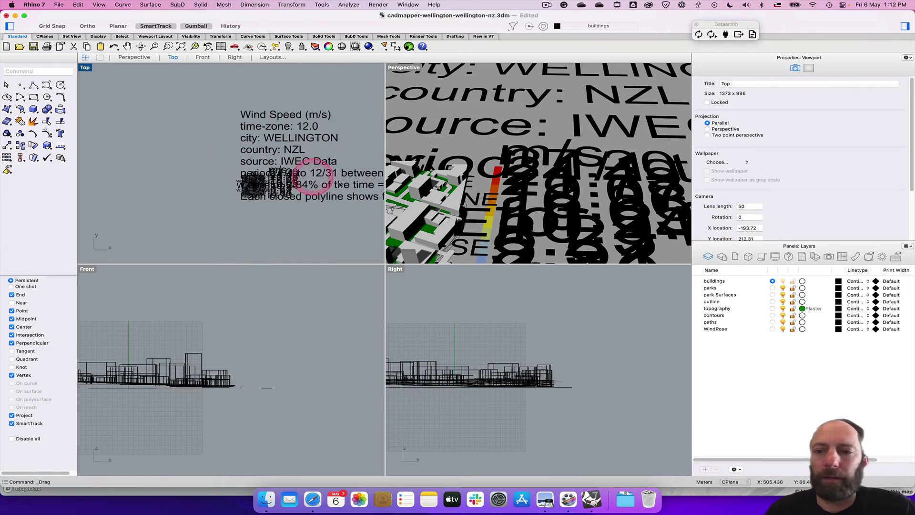
# Step: Make WindRose the current layer and hide the buildings, parks, park Surfaces, outline, topography, contours and paths layers
pyautogui.click(777, 293)
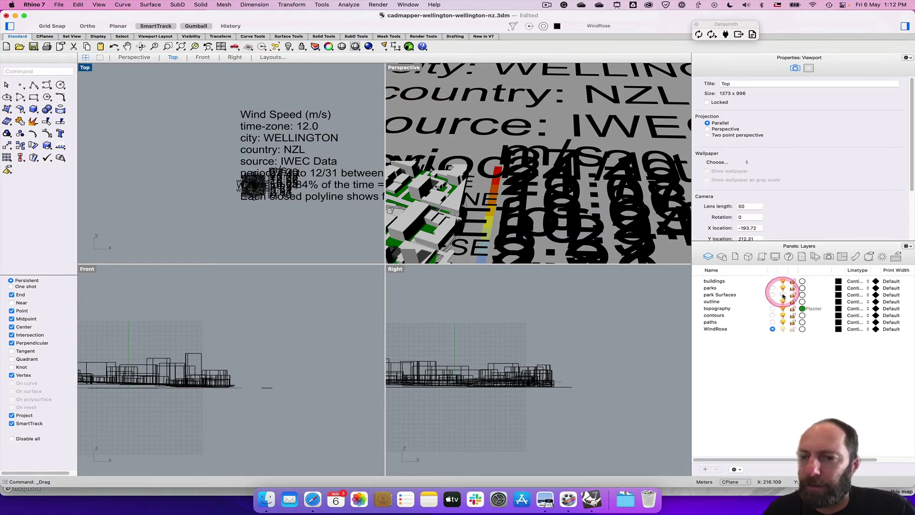
pyautogui.click(783, 315)
pyautogui.click(783, 322)
pyautogui.click(783, 308)
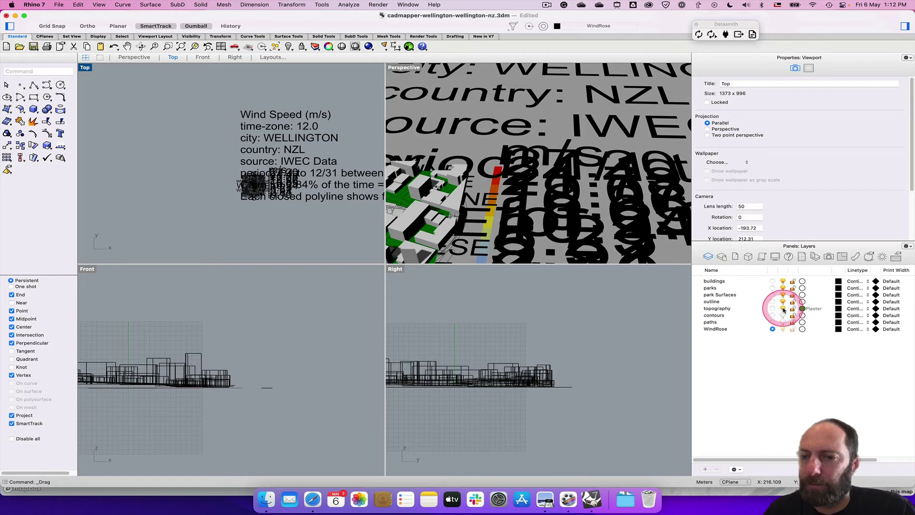
pyautogui.click(783, 302)
pyautogui.click(784, 294)
pyautogui.click(783, 288)
pyautogui.click(783, 281)
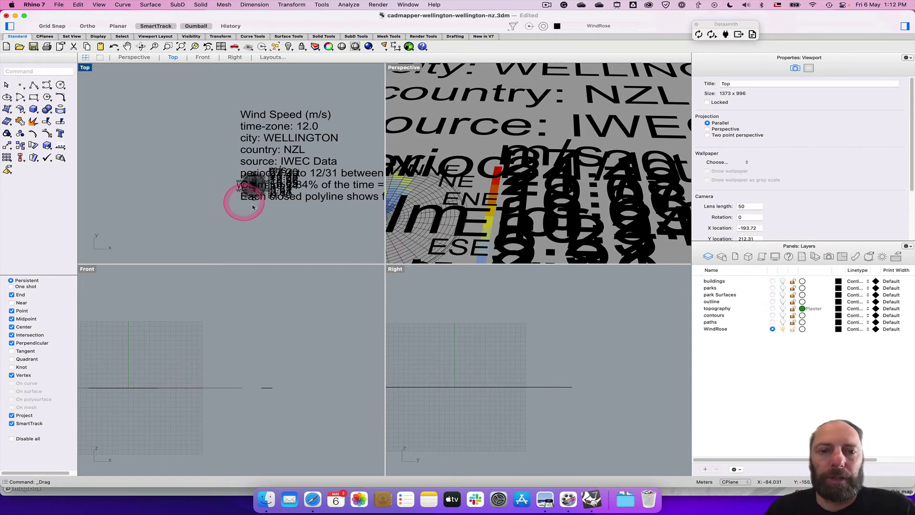
# Step: Set the baked title text's height to 1 and move the text down below the wind rose
pyautogui.hscroll(5, 282, 211)
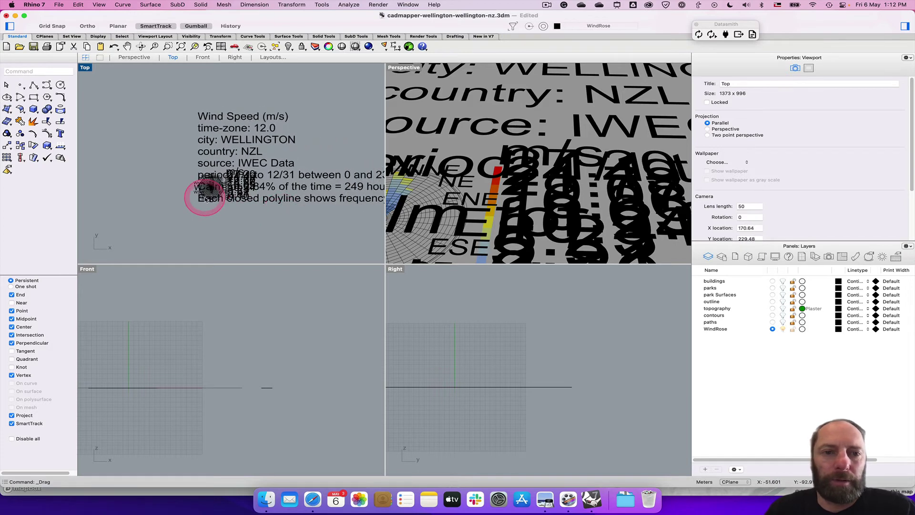
pyautogui.click(220, 134)
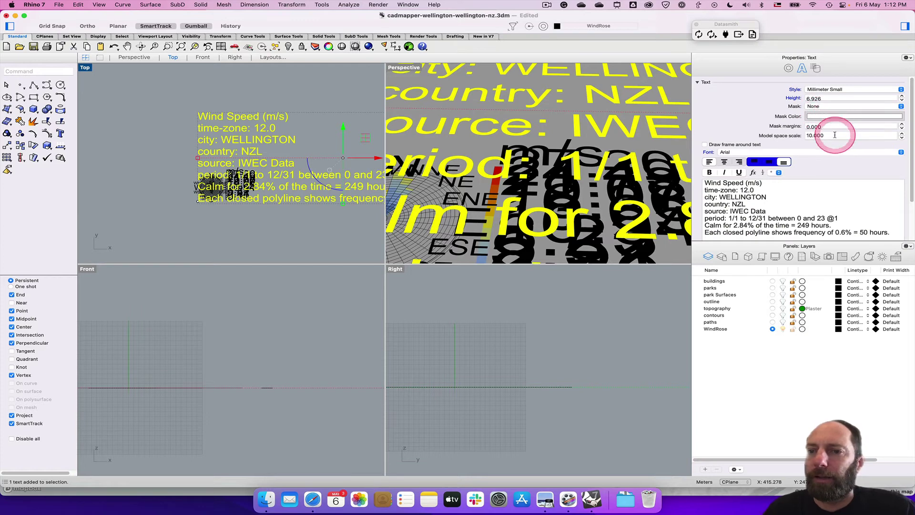
pyautogui.click(829, 98)
pyautogui.write('1')
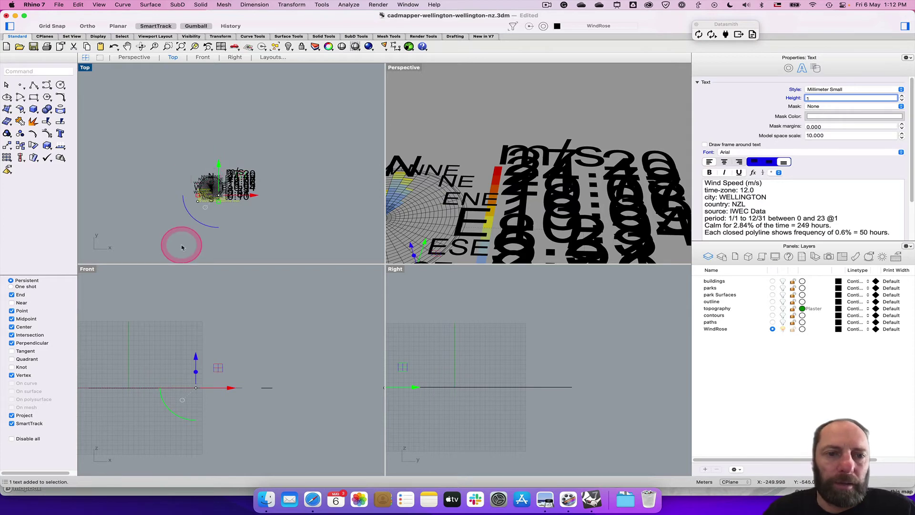
pyautogui.scroll(5, 184, 239)
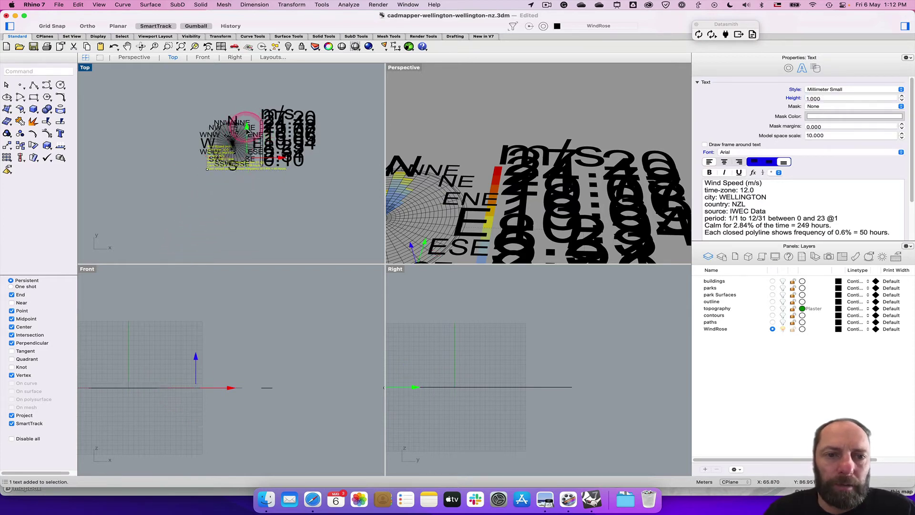
pyautogui.moveTo(247, 127); pyautogui.dragTo(247, 153)
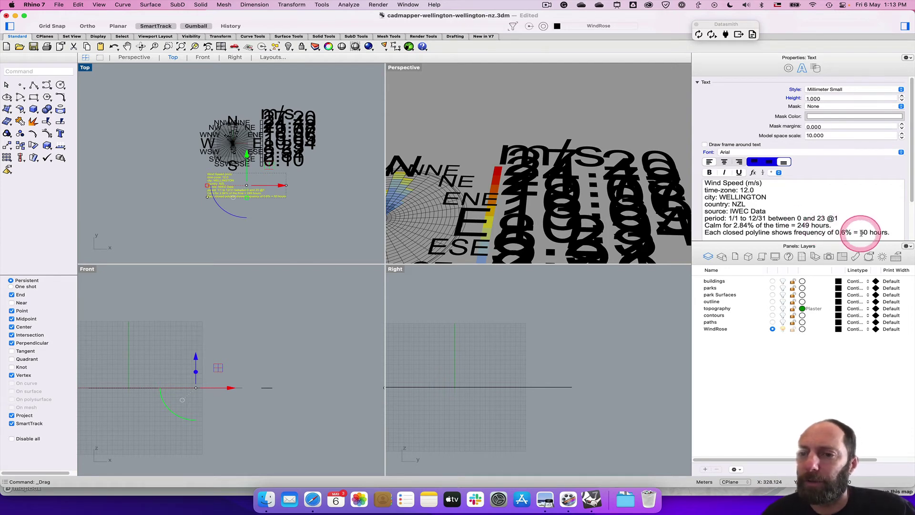
# Step: Shorten the title text to the two lines "Wind Speed (m/s)" and "WELLINGTON"
pyautogui.moveTo(888, 232); pyautogui.dragTo(705, 233)
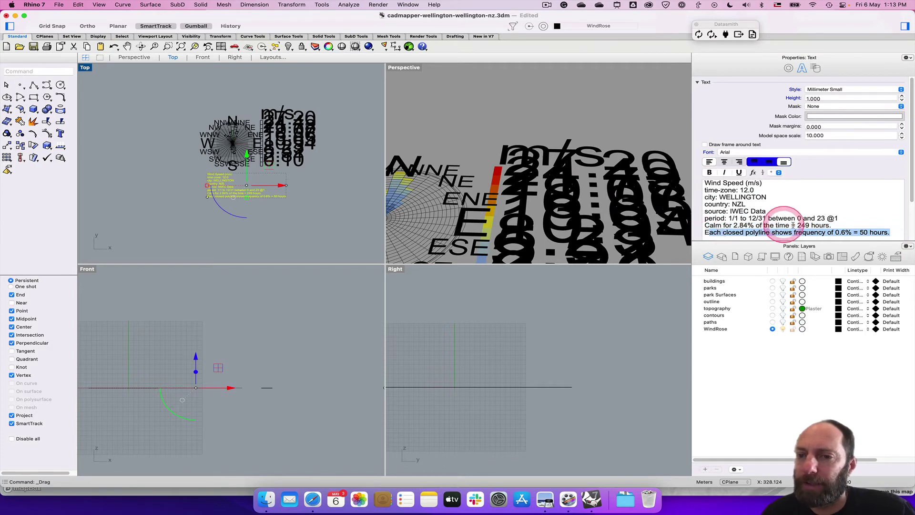
pyautogui.moveTo(831, 234); pyautogui.dragTo(702, 206)
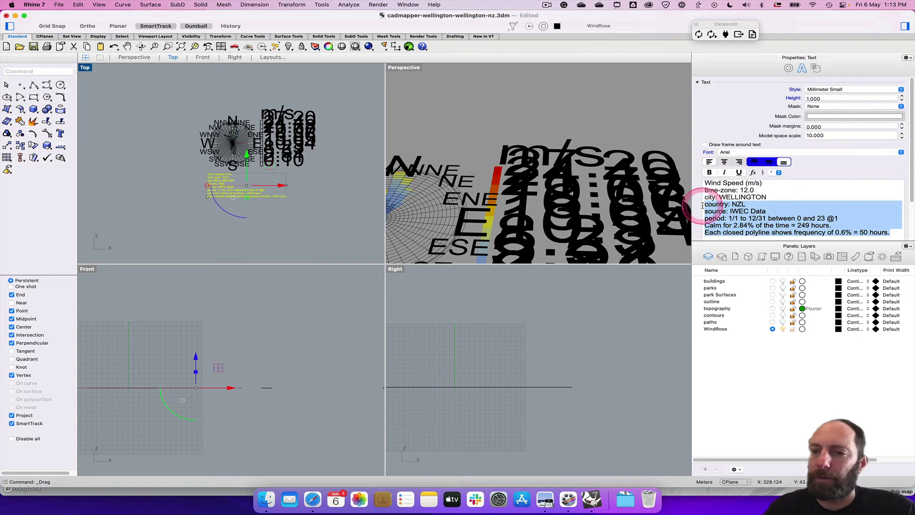
pyautogui.press('BackSpace')
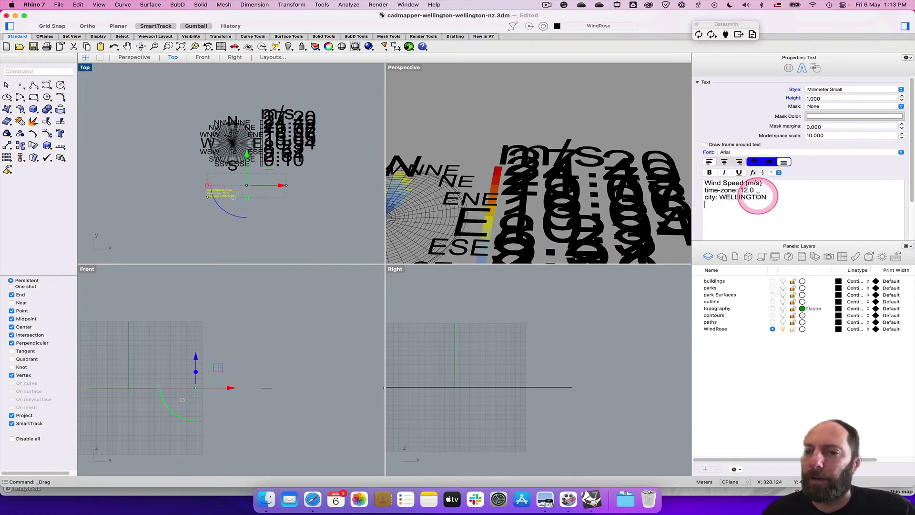
pyautogui.moveTo(755, 190); pyautogui.dragTo(707, 190)
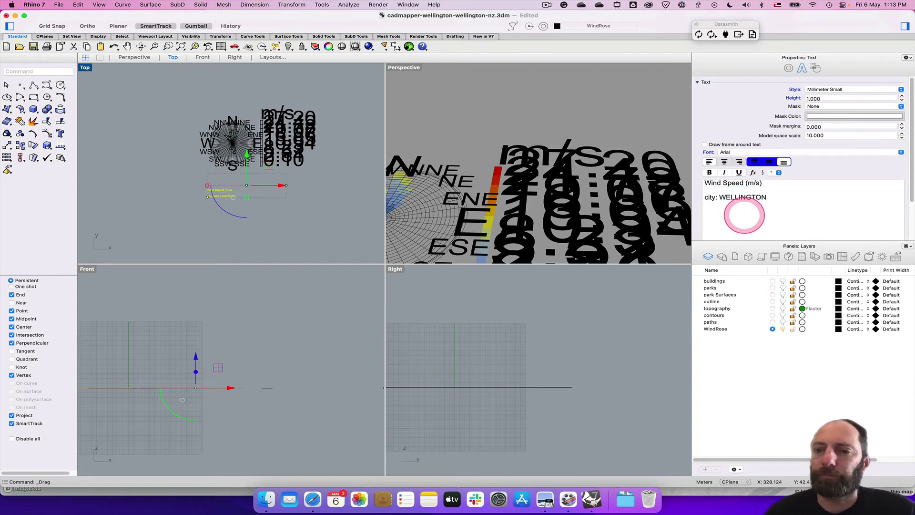
pyautogui.moveTo(719, 197); pyautogui.dragTo(706, 199)
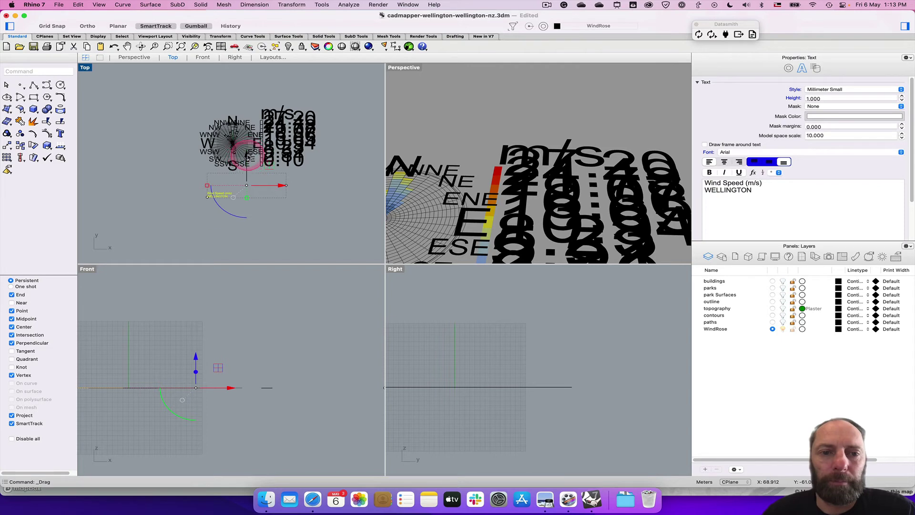
# Step: Move the shortened title up to just beneath the wind rose and deselect it
pyautogui.click(281, 196)
pyautogui.click(218, 196)
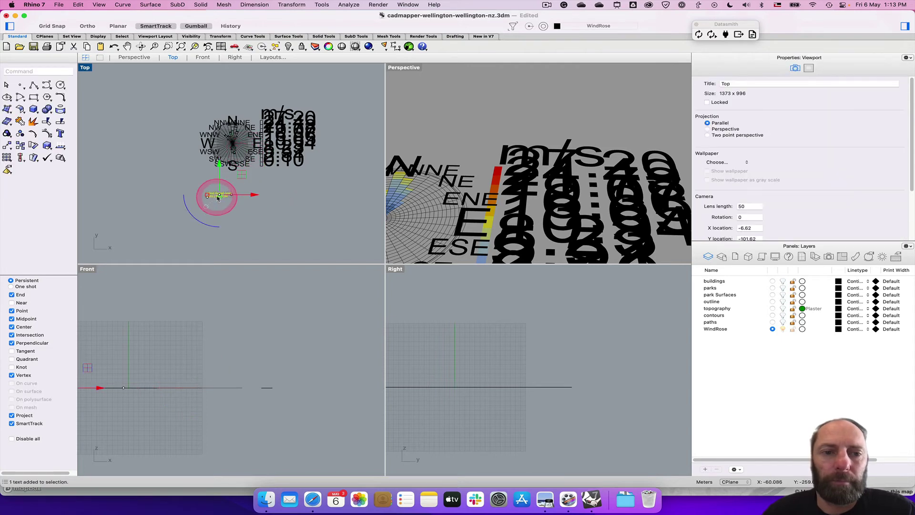
pyautogui.moveTo(219, 166); pyautogui.dragTo(220, 146)
pyautogui.click(282, 191)
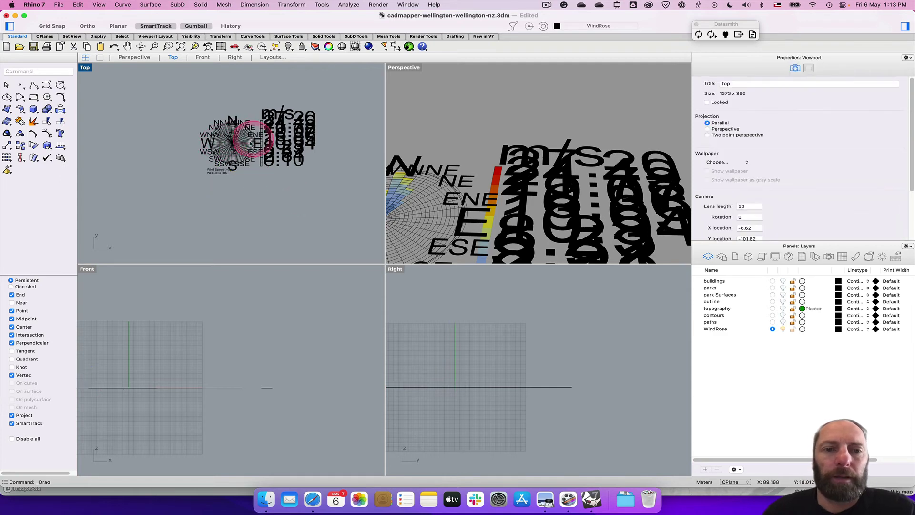
pyautogui.scroll(2, 252, 143)
pyautogui.click(294, 126)
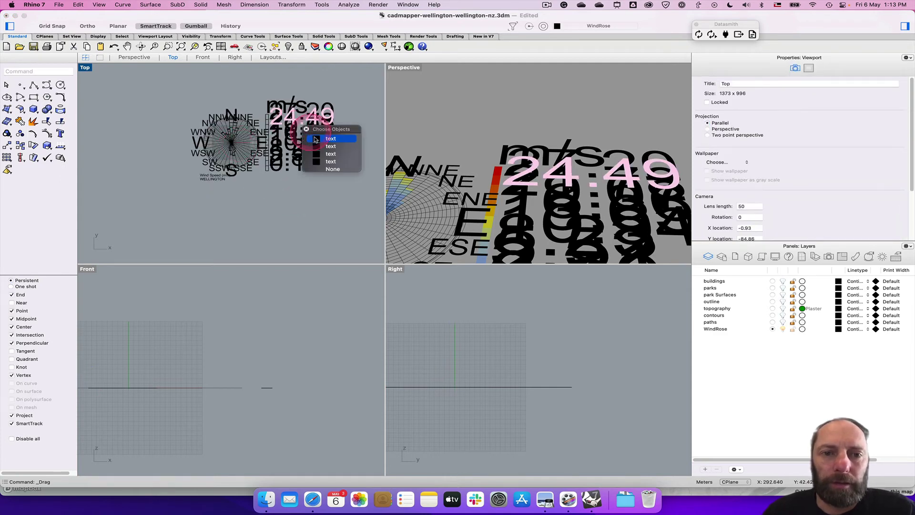
pyautogui.click(279, 210)
pyautogui.moveTo(340, 93); pyautogui.dragTo(265, 180)
pyautogui.click(284, 199)
# Step: Select all the wind speed legend texts, set their height to 1, and deselect them
pyautogui.moveTo(356, 185); pyautogui.dragTo(273, 89)
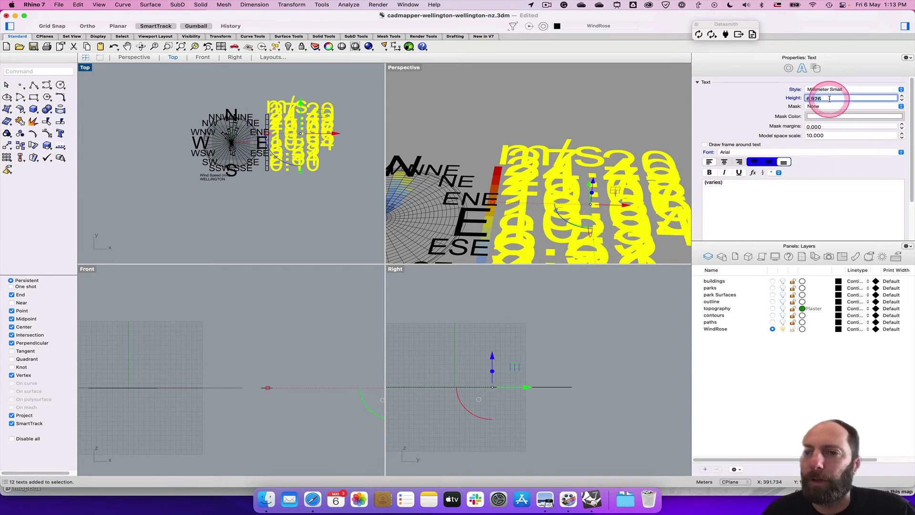
pyautogui.write('1')
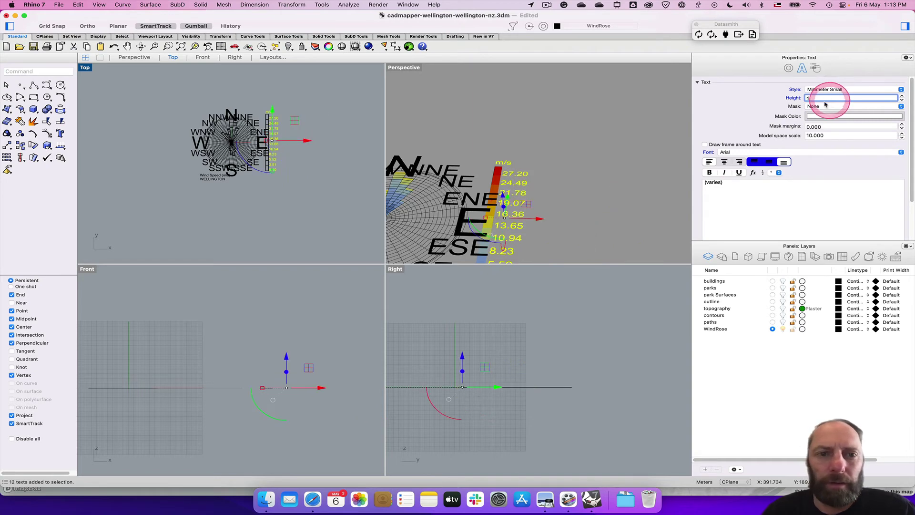
pyautogui.scroll(5, 315, 163)
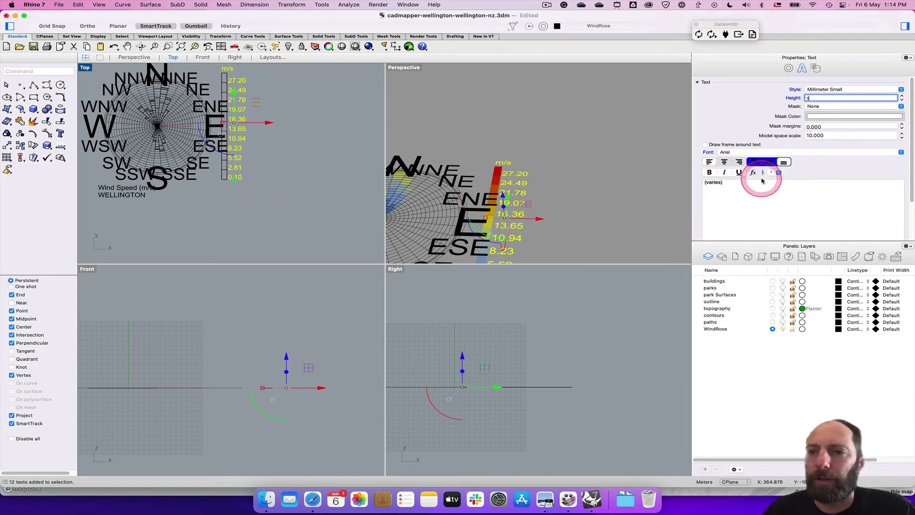
pyautogui.click(313, 141)
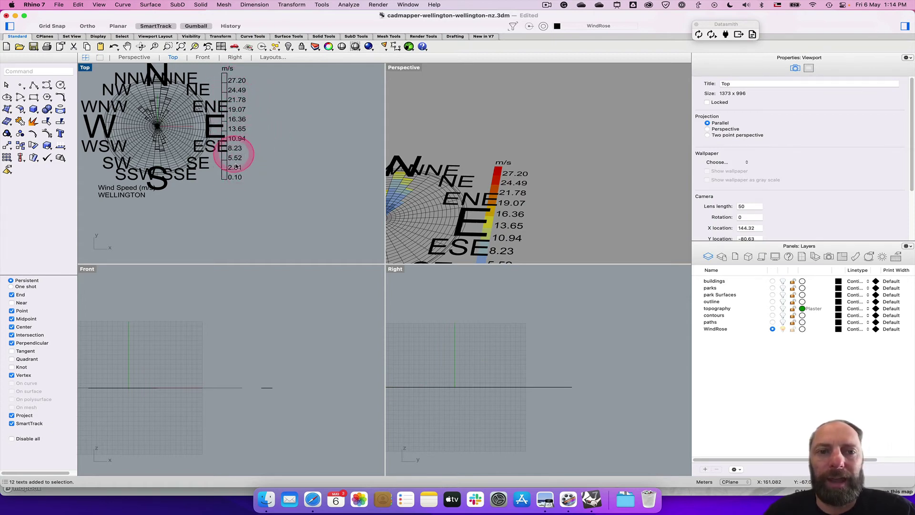
# Step: Edit the topmost wind speed legend label to read 27, without decimals
pyautogui.hscroll(-3, 217, 224)
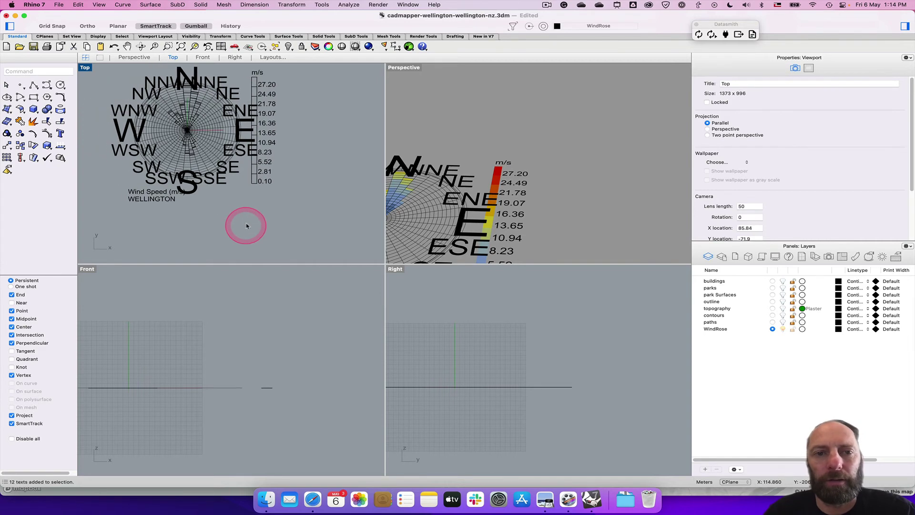
pyautogui.doubleClick(269, 86)
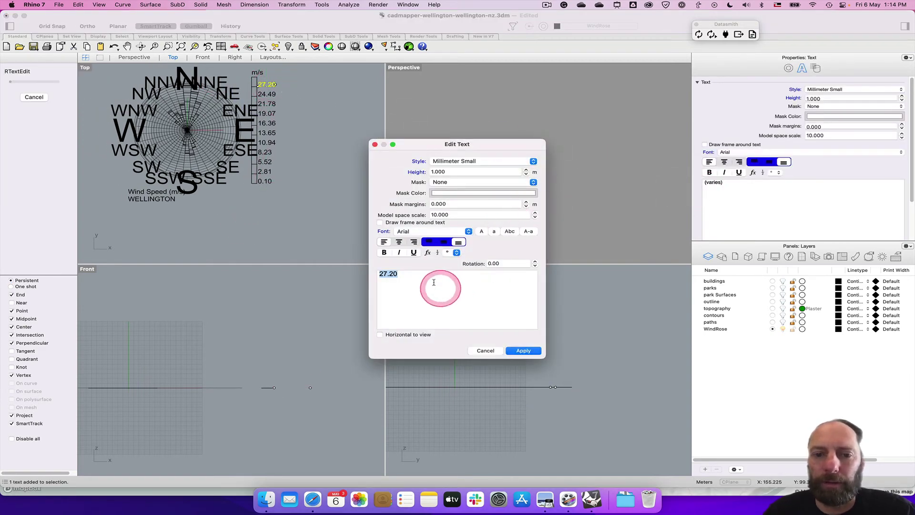
pyautogui.moveTo(416, 275); pyautogui.dragTo(389, 274)
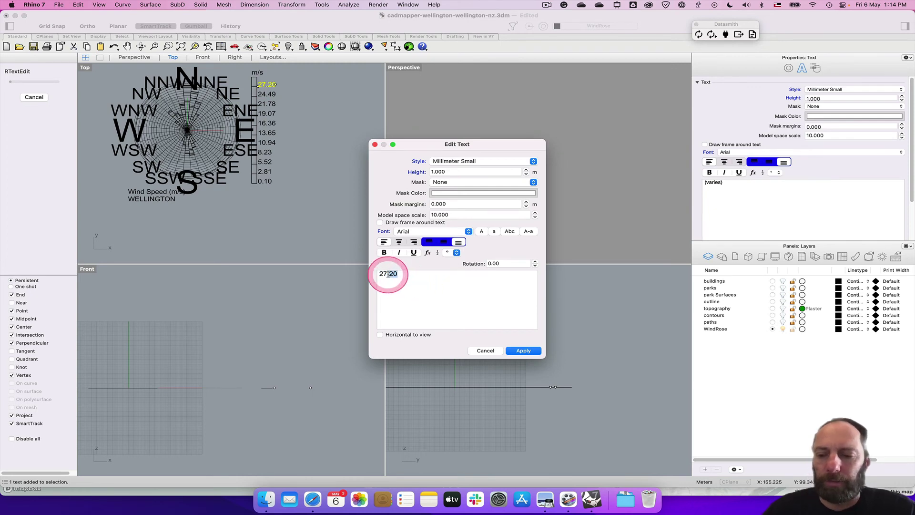
pyautogui.click(523, 351)
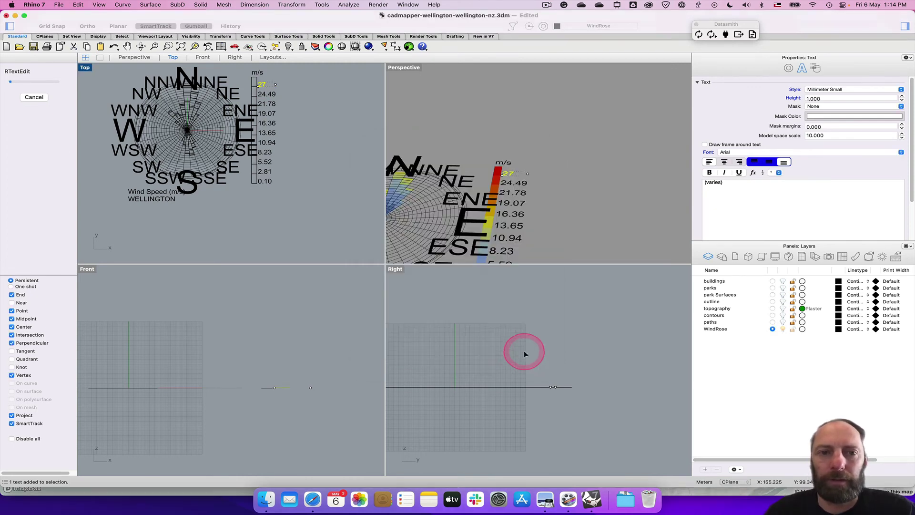
pyautogui.click(393, 205)
# Step: Edit the second wind speed legend label from the top to read 24, without decimals
pyautogui.click(268, 94)
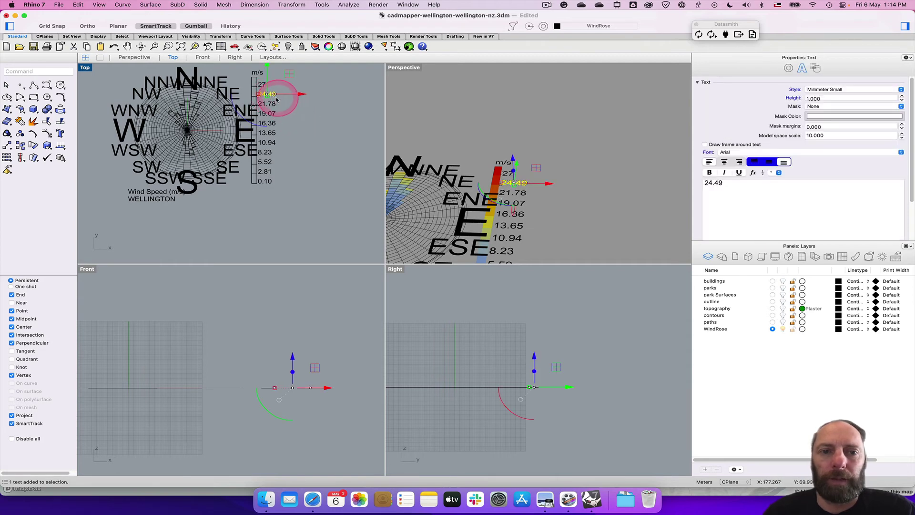
pyautogui.doubleClick(276, 98)
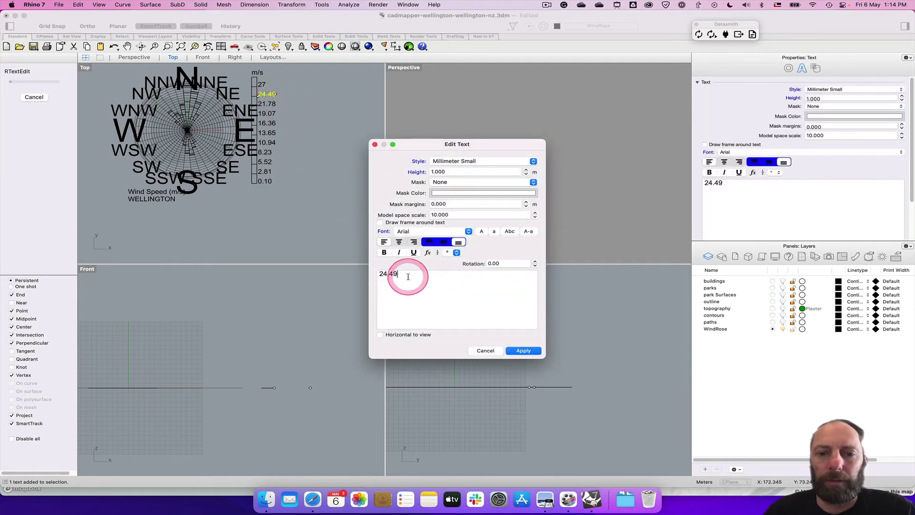
pyautogui.moveTo(408, 272); pyautogui.dragTo(389, 273)
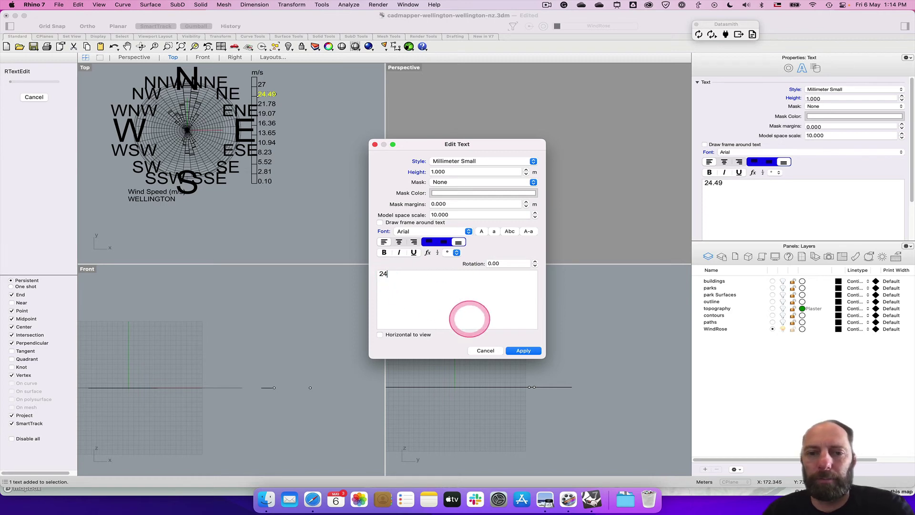
pyautogui.click(523, 350)
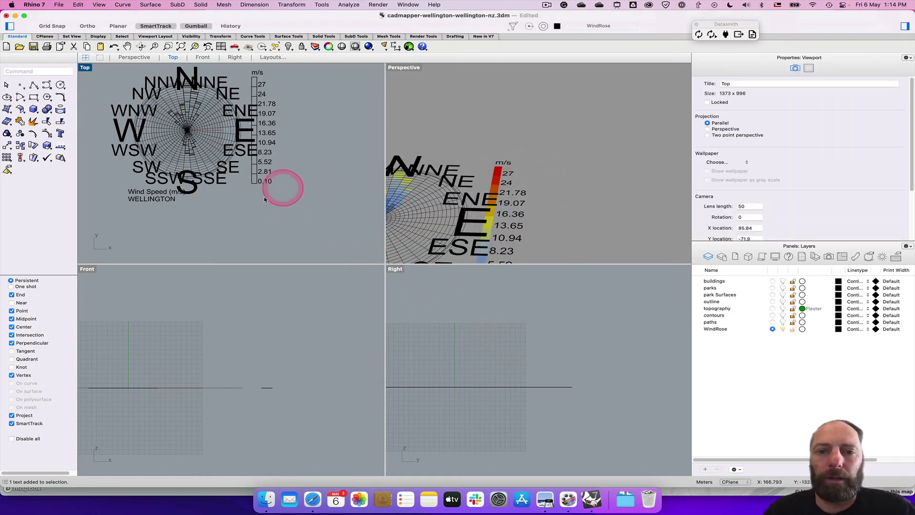
# Step: Select the four main compass labels N, E, S and W, set their text height to 1, and deselect them
pyautogui.hscroll(-5, 246, 210)
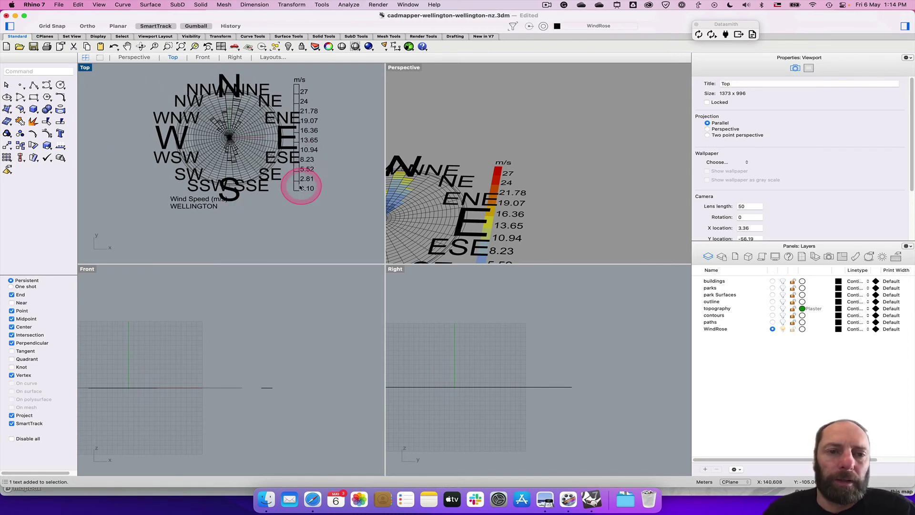
pyautogui.click(226, 192)
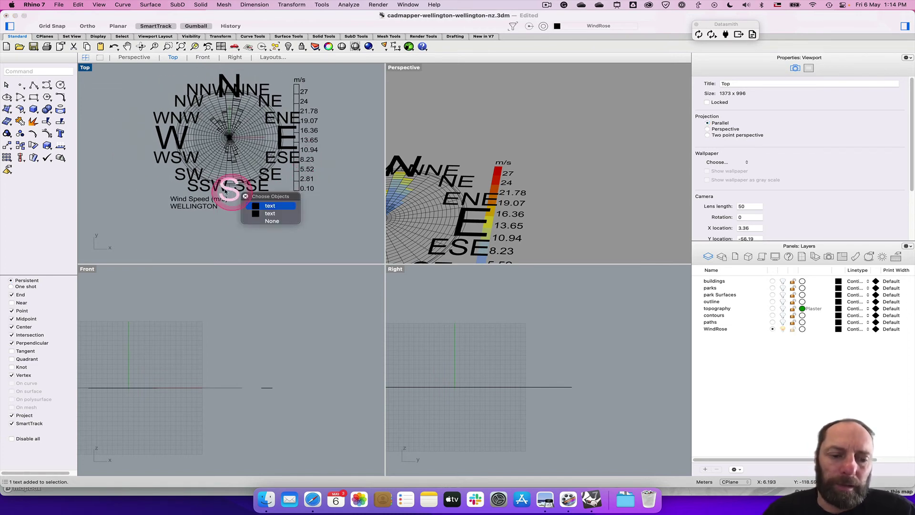
pyautogui.click(169, 143)
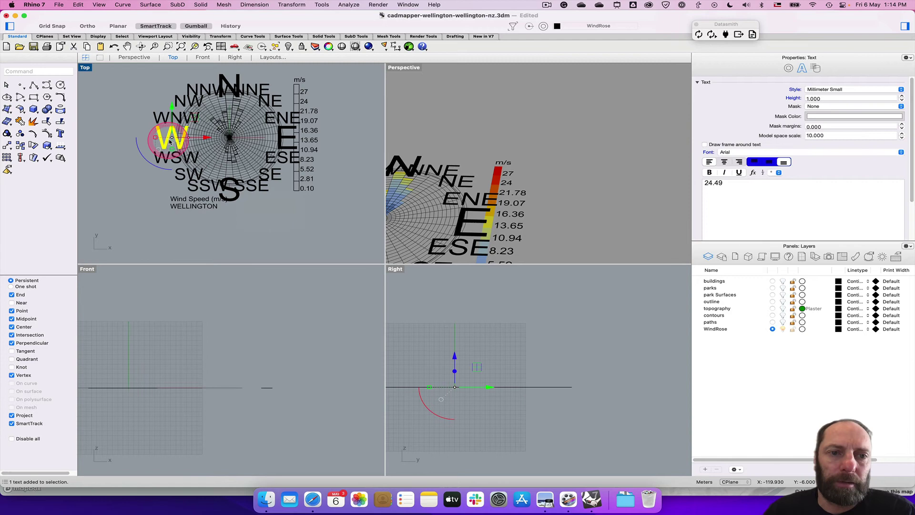
pyautogui.keyDown('shift'); pyautogui.click(227, 81); pyautogui.keyUp('shift')
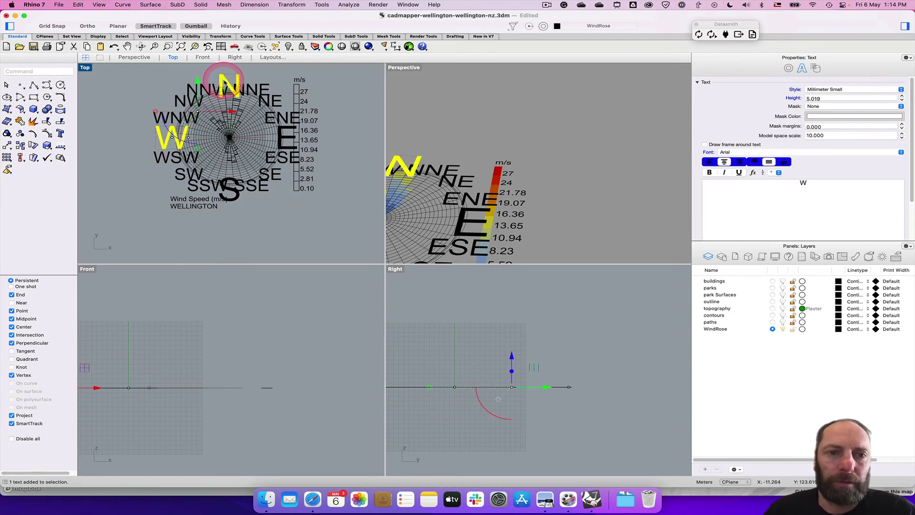
pyautogui.keyDown('shift'); pyautogui.click(288, 141); pyautogui.keyUp('shift')
pyautogui.click(324, 150)
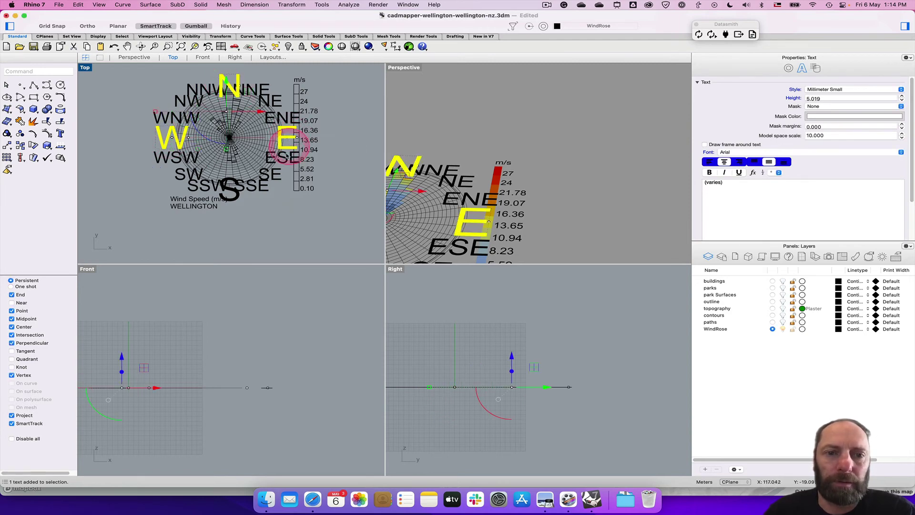
pyautogui.keyDown('shift'); pyautogui.click(241, 202); pyautogui.keyUp('shift')
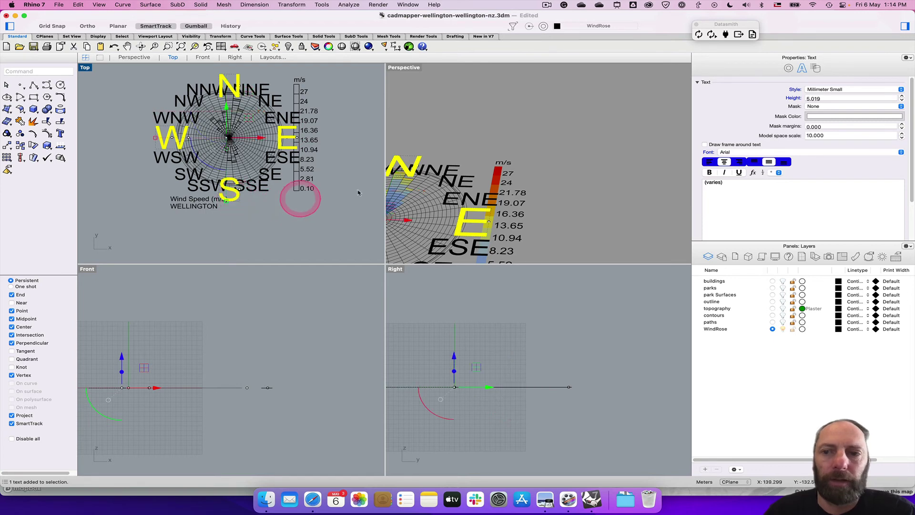
pyautogui.click(825, 99)
pyautogui.write('1')
pyautogui.press('Return')
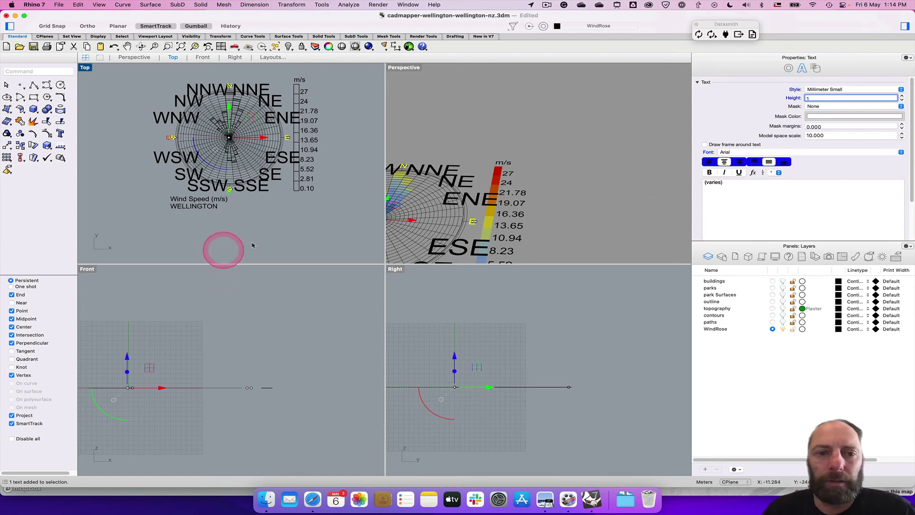
pyautogui.click(260, 216)
# Step: Select all the intermediate compass labels around the wind rose, set their text height to 0.5, and deselect them
pyautogui.click(251, 186)
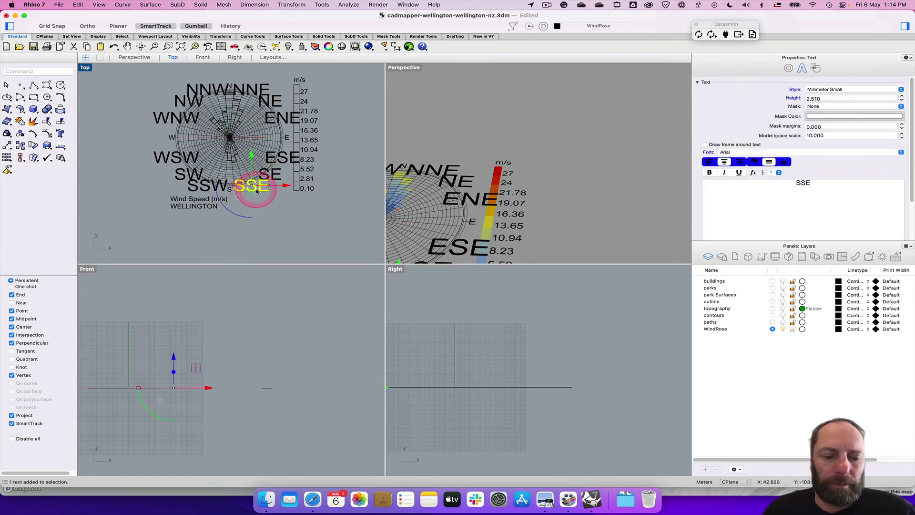
pyautogui.keyDown('shift'); pyautogui.click(279, 174); pyautogui.keyUp('shift')
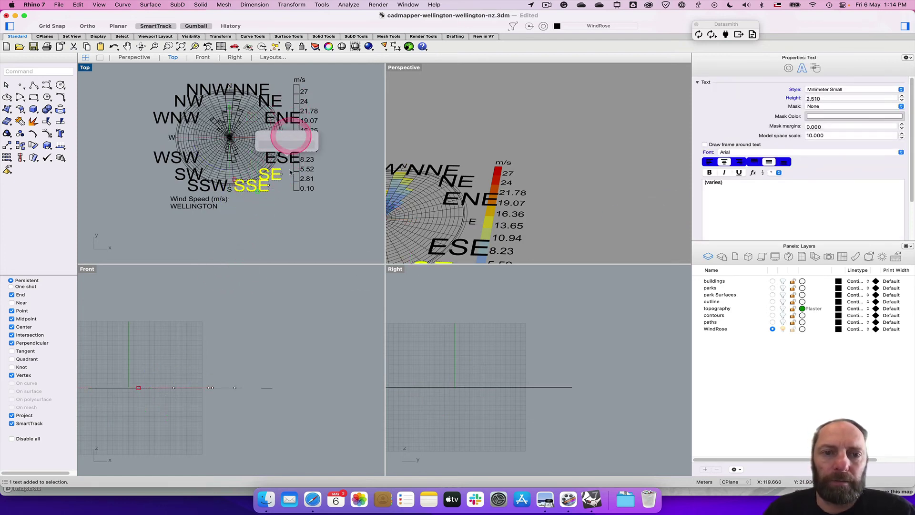
pyautogui.keyDown('shift'); pyautogui.click(282, 158); pyautogui.keyUp('shift')
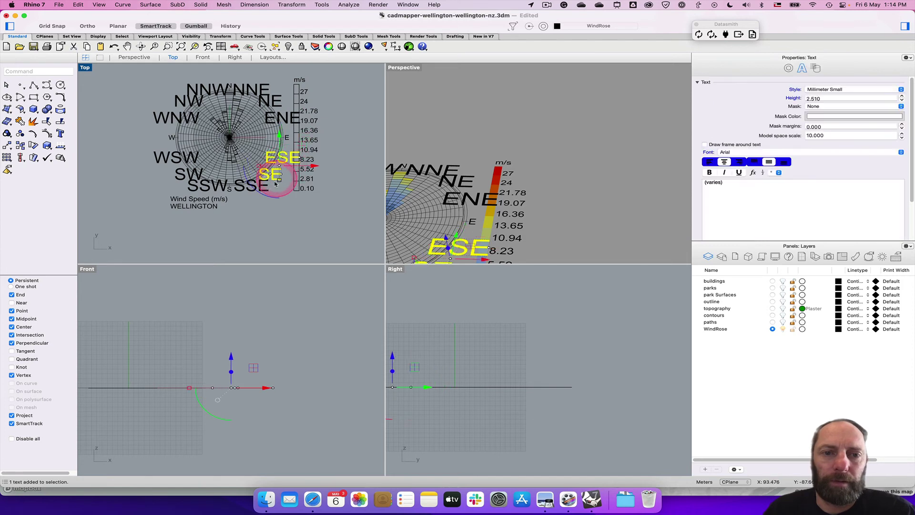
pyautogui.keyDown('shift'); pyautogui.click(213, 188); pyautogui.keyUp('shift')
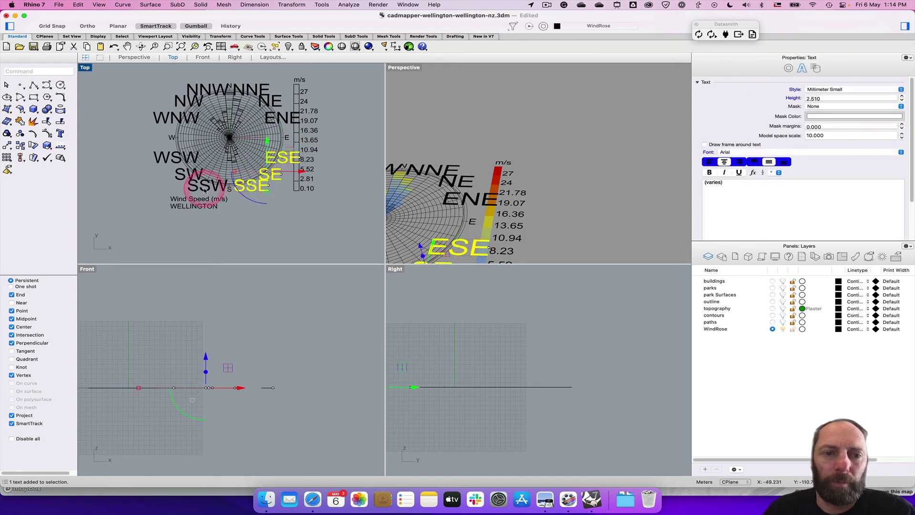
pyautogui.keyDown('shift'); pyautogui.click(183, 175); pyautogui.keyUp('shift')
pyautogui.keyDown('shift'); pyautogui.click(171, 153); pyautogui.keyUp('shift')
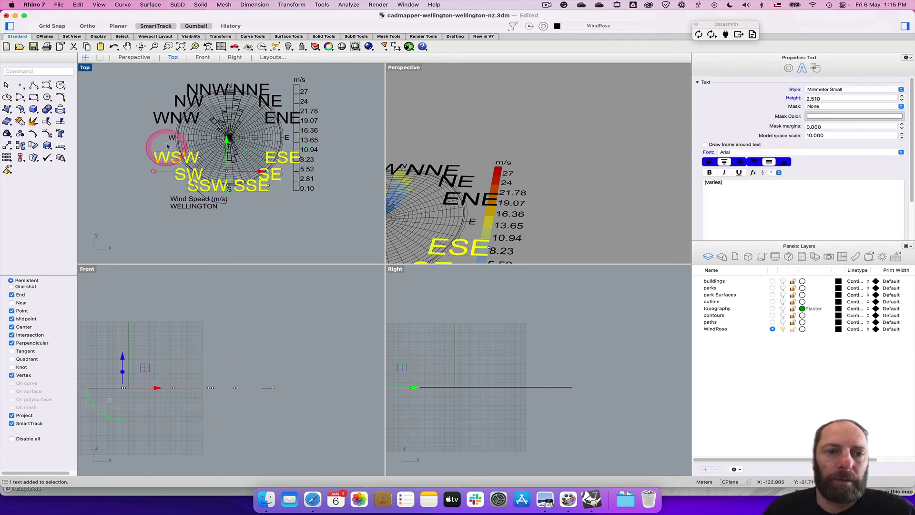
pyautogui.keyDown('shift'); pyautogui.click(170, 117); pyautogui.keyUp('shift')
pyautogui.keyDown('shift'); pyautogui.click(180, 101); pyautogui.keyUp('shift')
pyautogui.keyDown('shift'); pyautogui.click(206, 90); pyautogui.keyUp('shift')
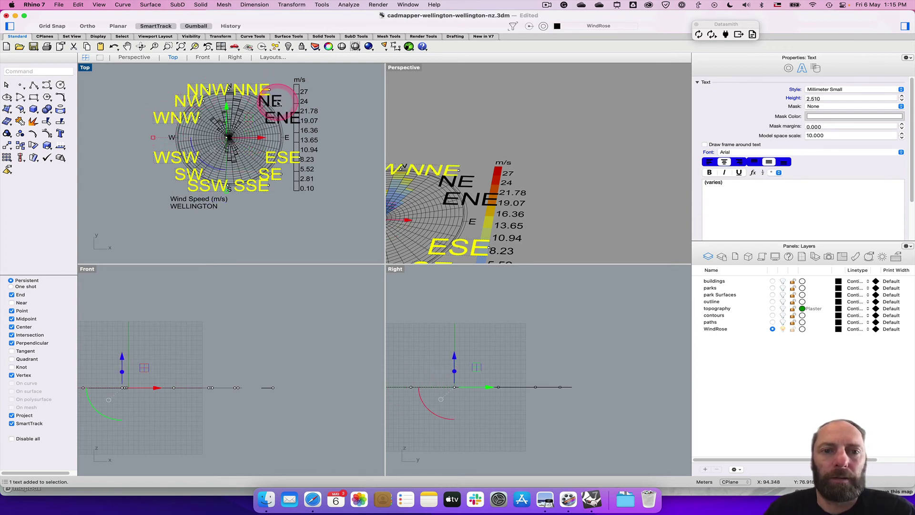
pyautogui.moveTo(332, 143); pyautogui.dragTo(349, 149)
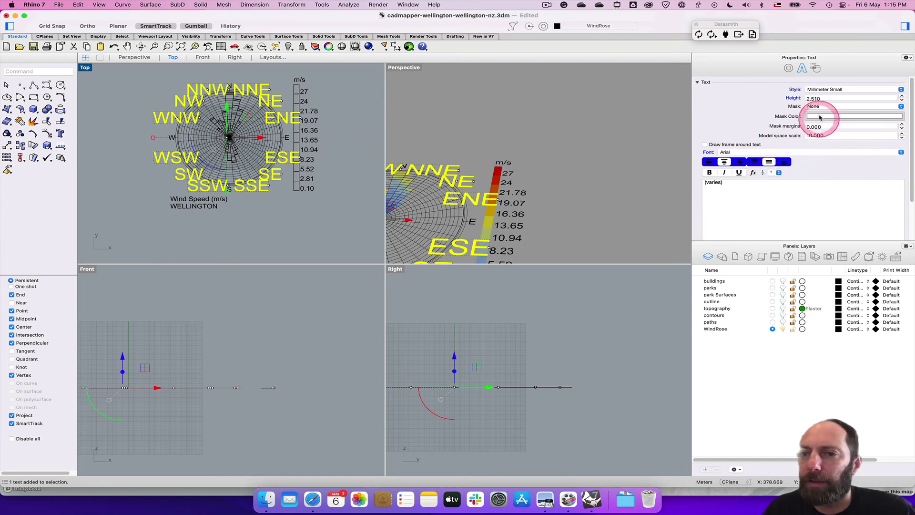
pyautogui.click(824, 97)
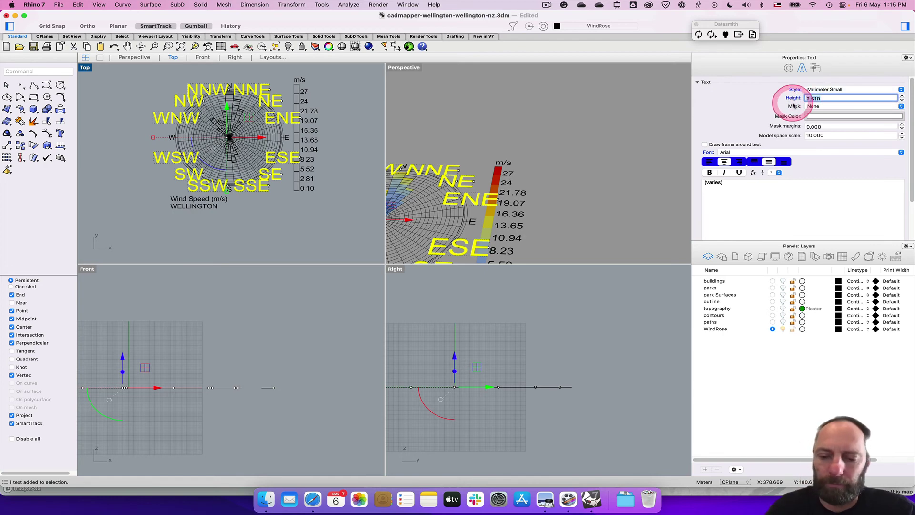
pyautogui.write('5')
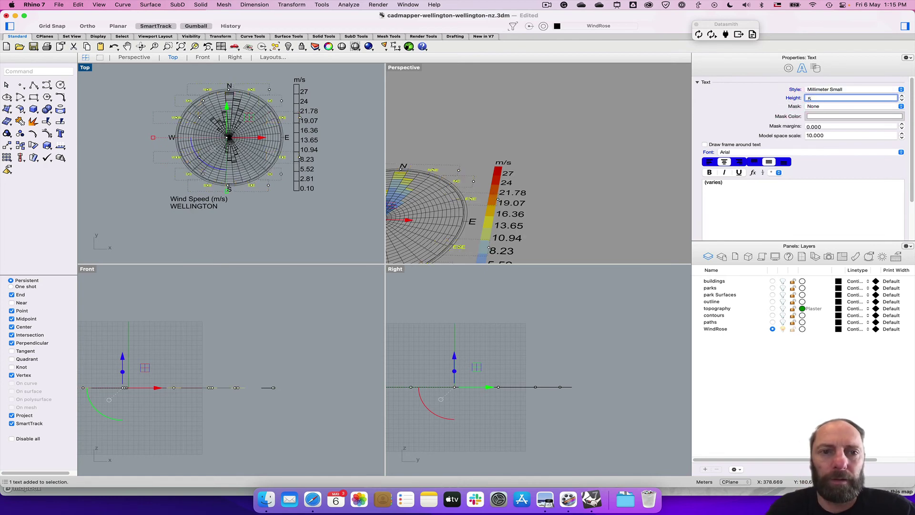
pyautogui.click(241, 220)
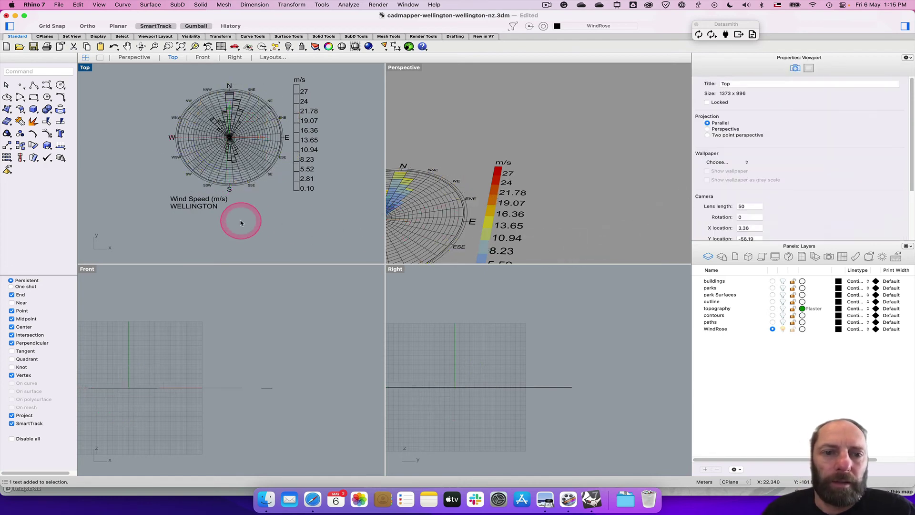
# Step: Delete the NNE, NNW and WNW labels from the wind rose
pyautogui.click(252, 94)
pyautogui.press('Down')
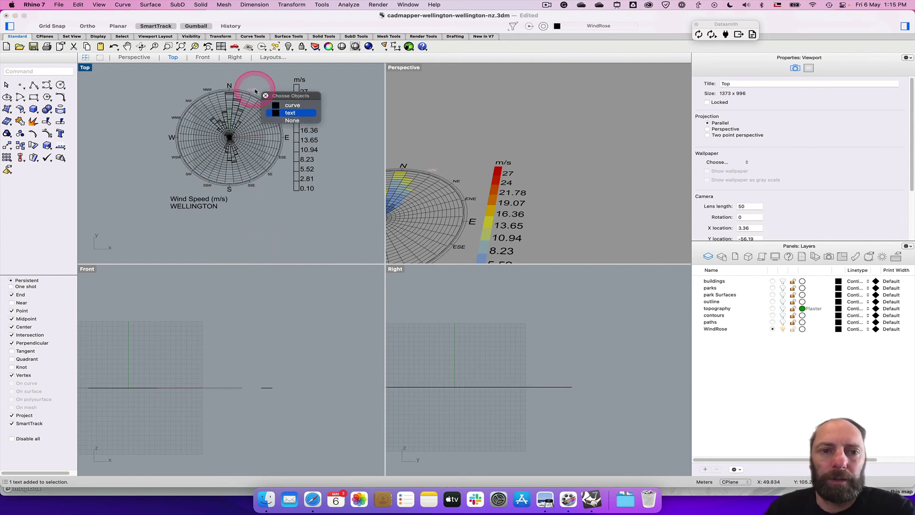
pyautogui.click(208, 91)
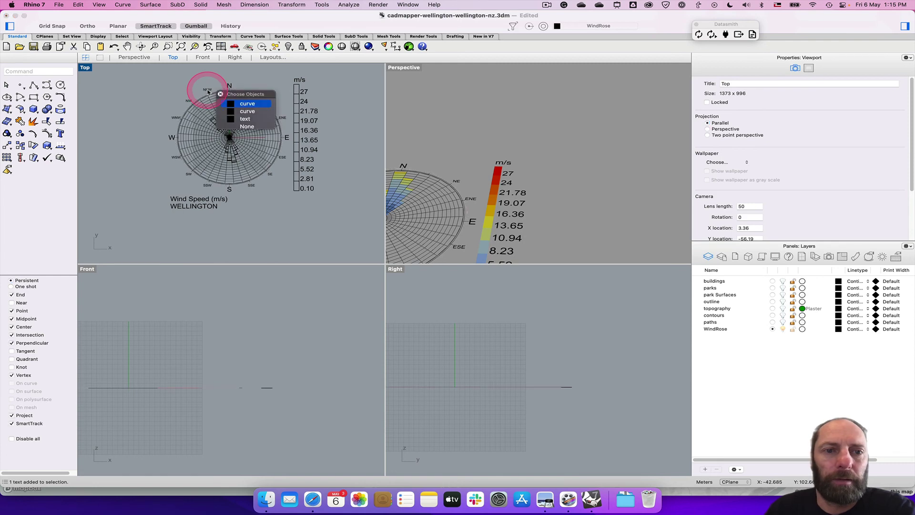
pyautogui.press('Down')
pyautogui.press('Down')
pyautogui.press('Return')
pyautogui.press('Delete')
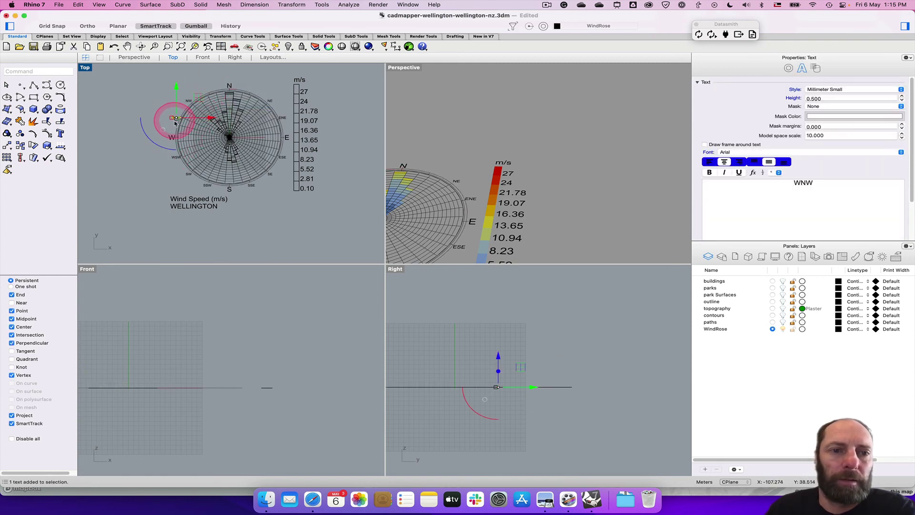
pyautogui.press('Delete')
# Step: Delete the WSW and SSW labels from the wind rose
pyautogui.click(174, 157)
pyautogui.press('Delete')
pyautogui.click(187, 185)
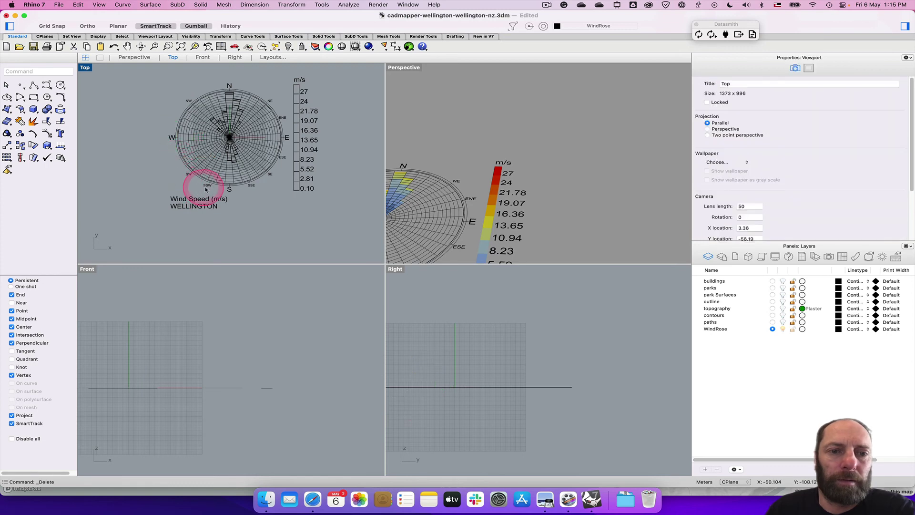
pyautogui.press('Delete')
# Step: Delete the SSE, ESE and ENE labels from the wind rose
pyautogui.click(259, 191)
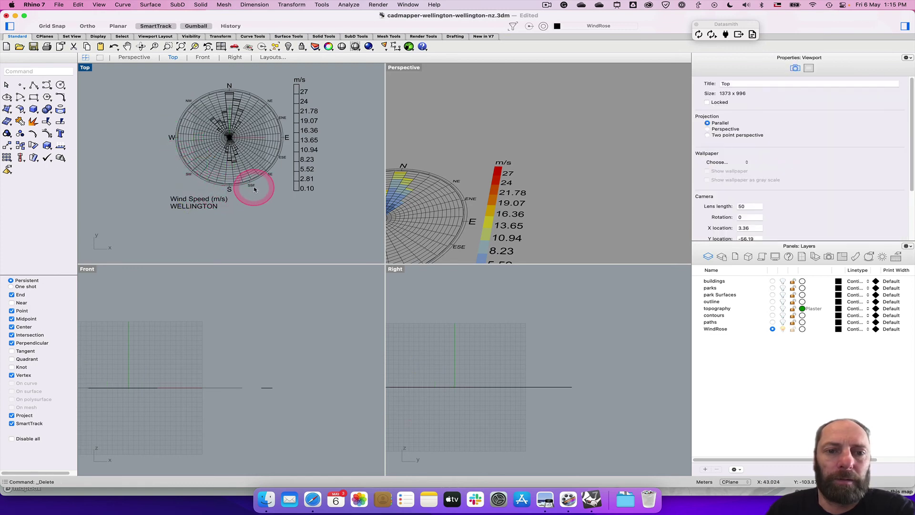
pyautogui.press('Delete')
pyautogui.click(277, 167)
pyautogui.press('Delete')
pyautogui.click(284, 142)
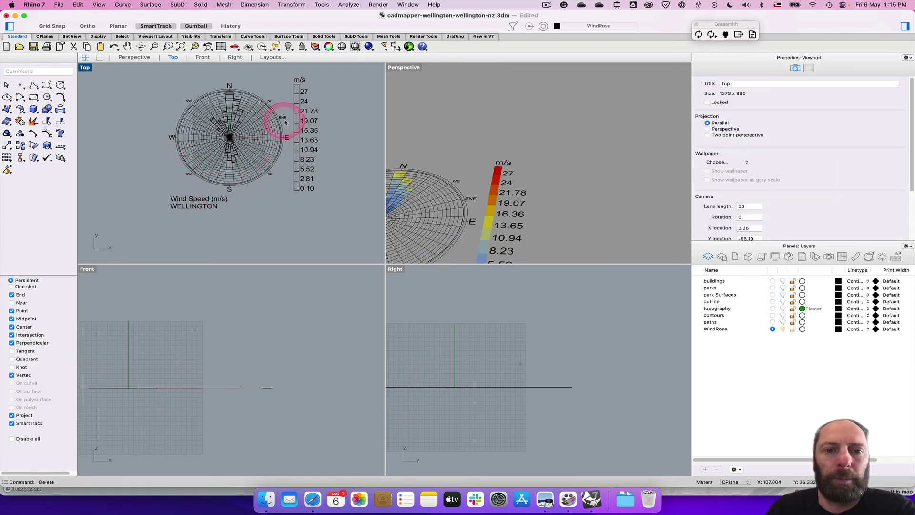
pyautogui.click(283, 118)
pyautogui.press('Delete')
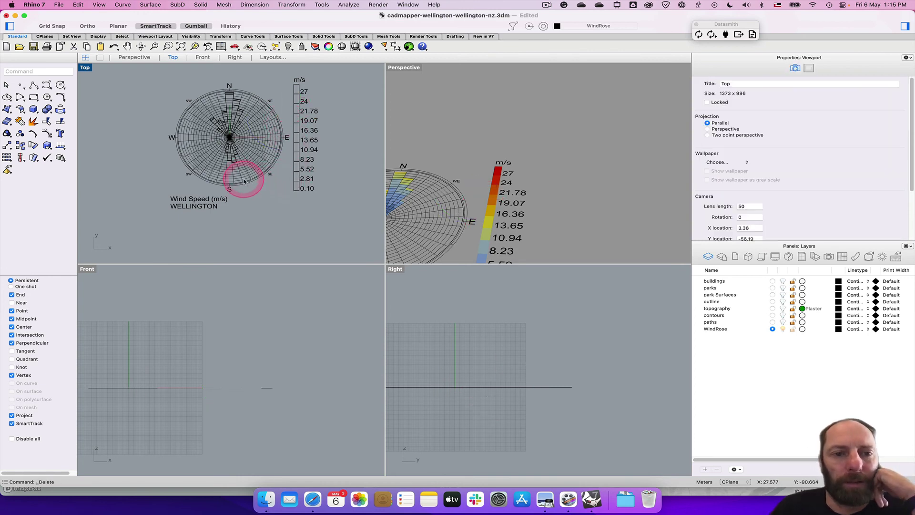
# Step: Select the whole wind rose with its legend and title, and combine everything into one group
pyautogui.scroll(3, 244, 181)
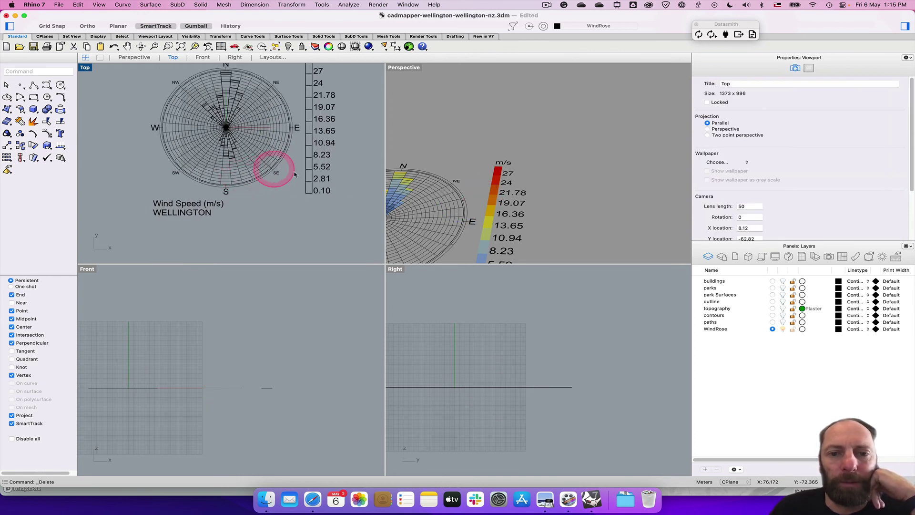
pyautogui.click(456, 218)
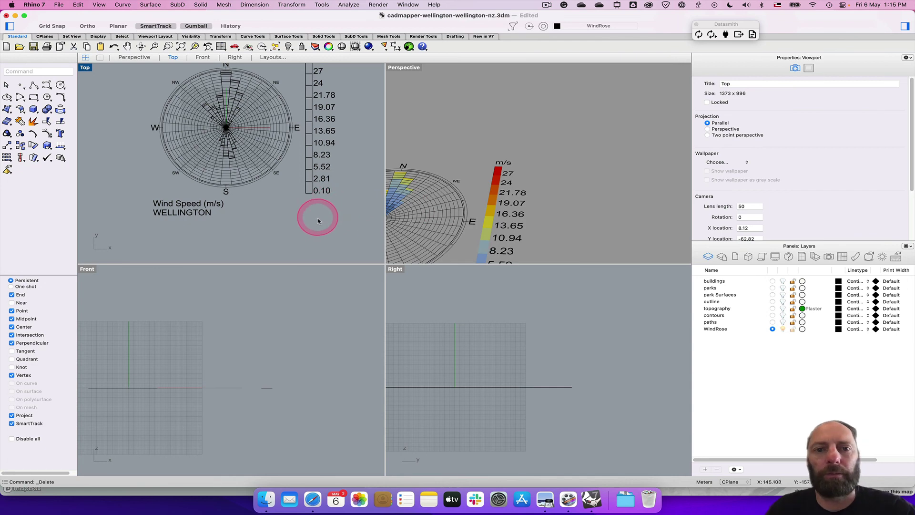
pyautogui.scroll(-2, 317, 218)
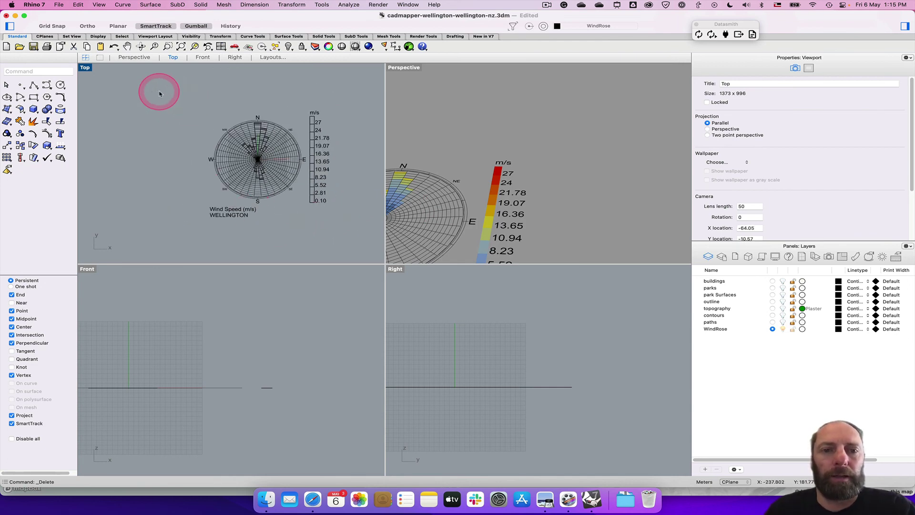
pyautogui.moveTo(159, 91); pyautogui.dragTo(368, 242)
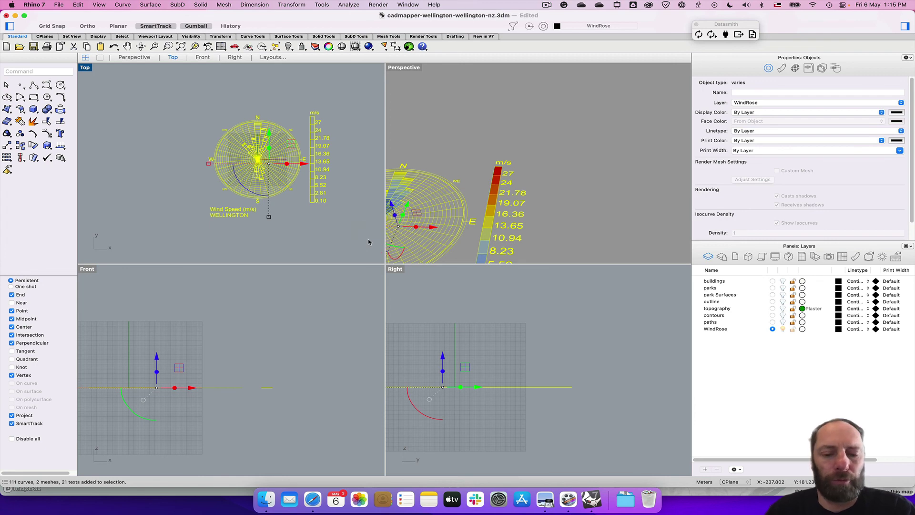
pyautogui.write('Gr')
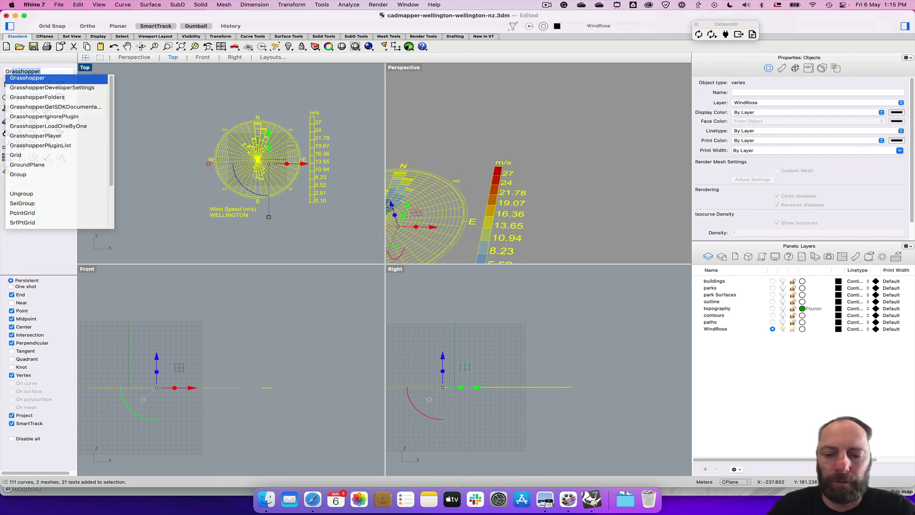
pyautogui.write('oup')
pyautogui.press('Down')
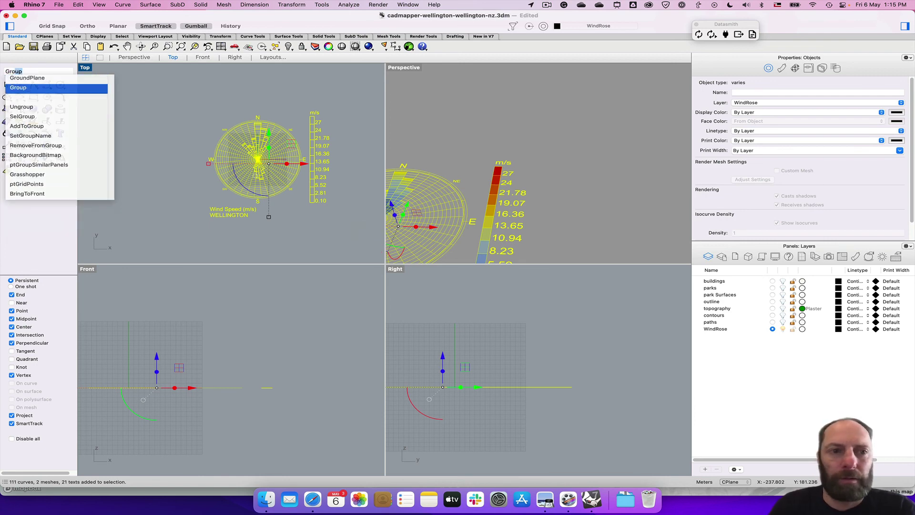
pyautogui.press('Return')
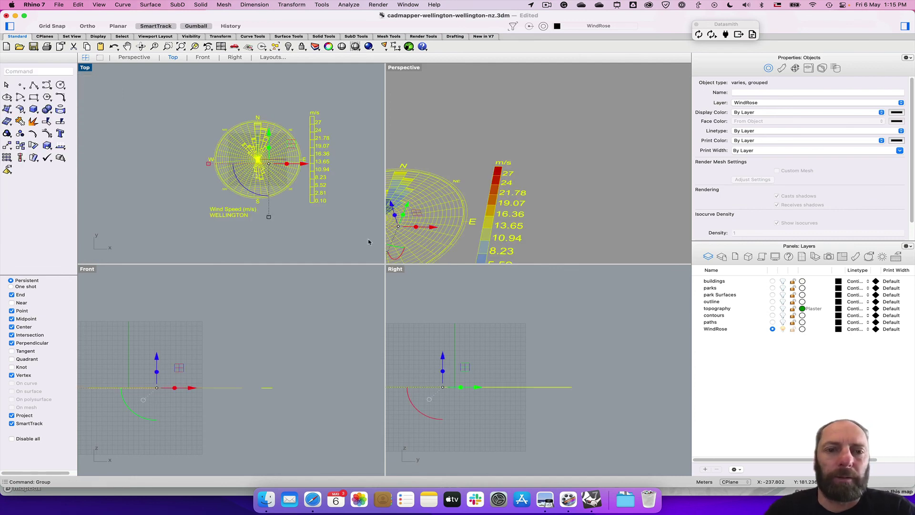
# Step: Move the grouped wind rose in the positive X direction, clear of the construction grid, and deselect it
pyautogui.moveTo(302, 164); pyautogui.dragTo(411, 167)
pyautogui.moveTo(418, 167); pyautogui.dragTo(418, 167)
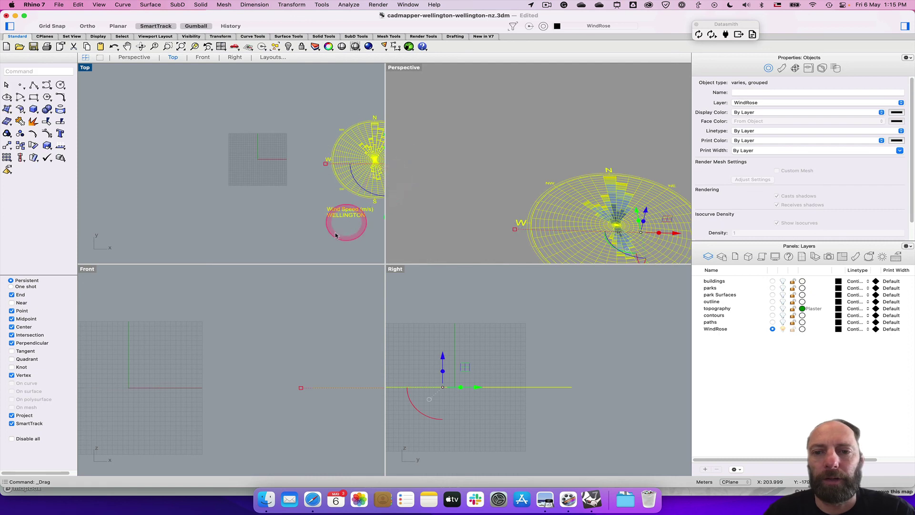
pyautogui.click(337, 230)
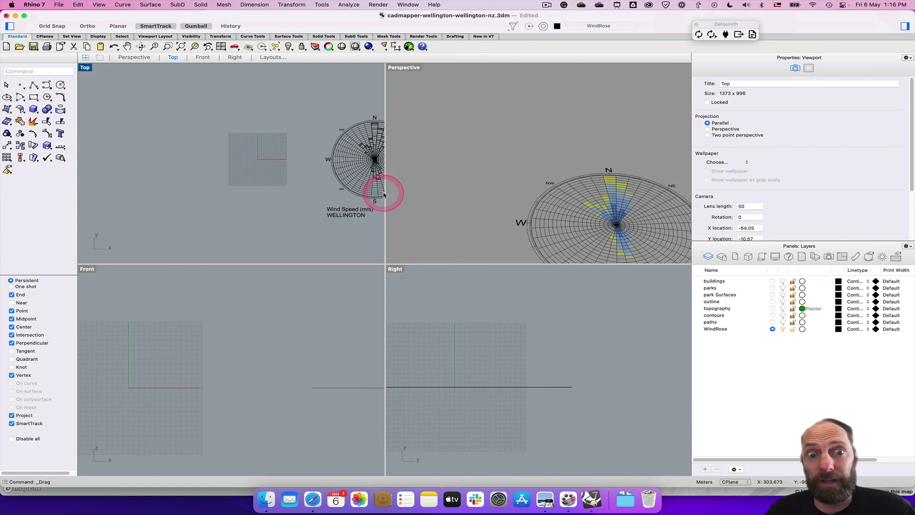
pyautogui.moveTo(384, 194)
pyautogui.mouseDown()
pyautogui.moveTo(349, 209)
pyautogui.moveTo(362, 148)
pyautogui.mouseUp()
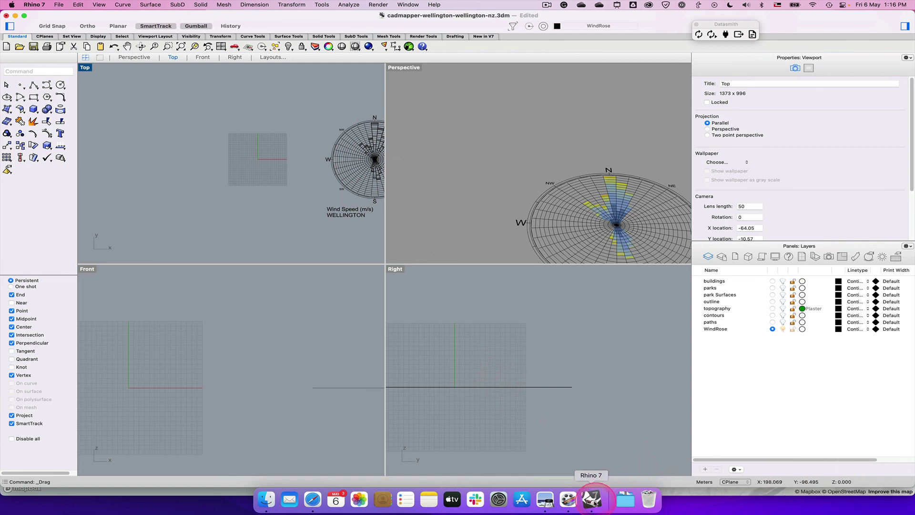
pyautogui.click(547, 4)
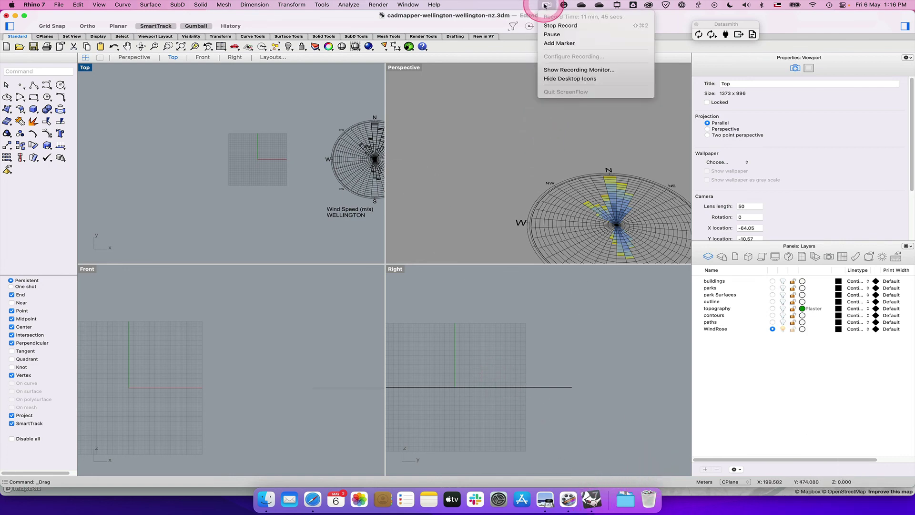